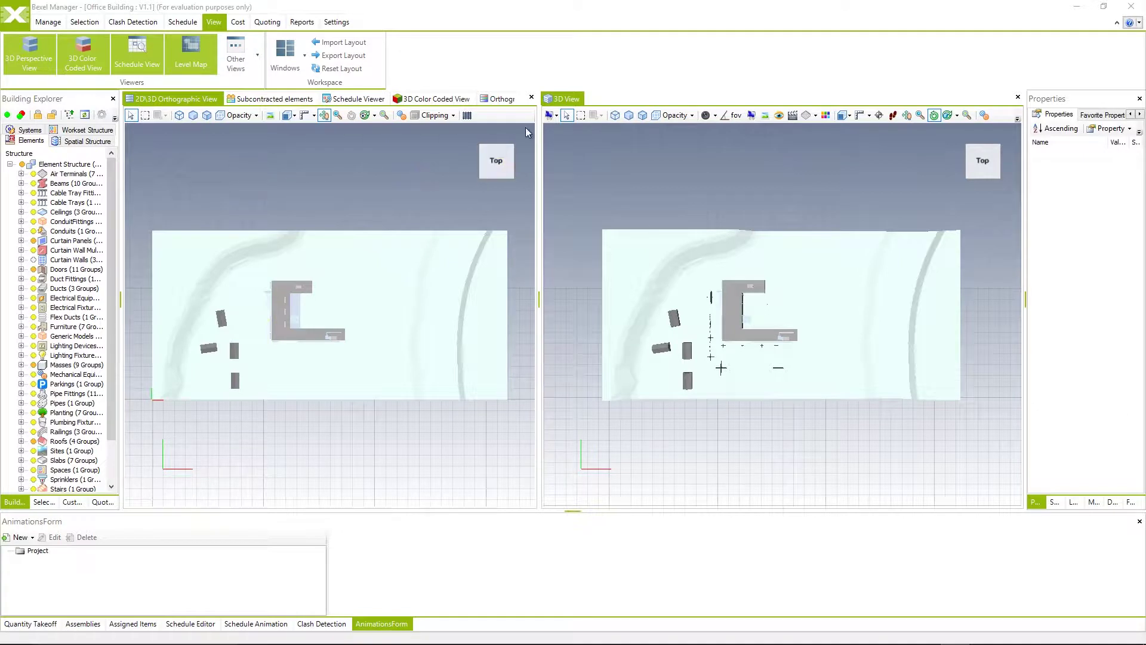
- Move the 3D View tab to the previous tab group via its right-click menu
{"action": "right_click", "coordinate": [568, 101]}
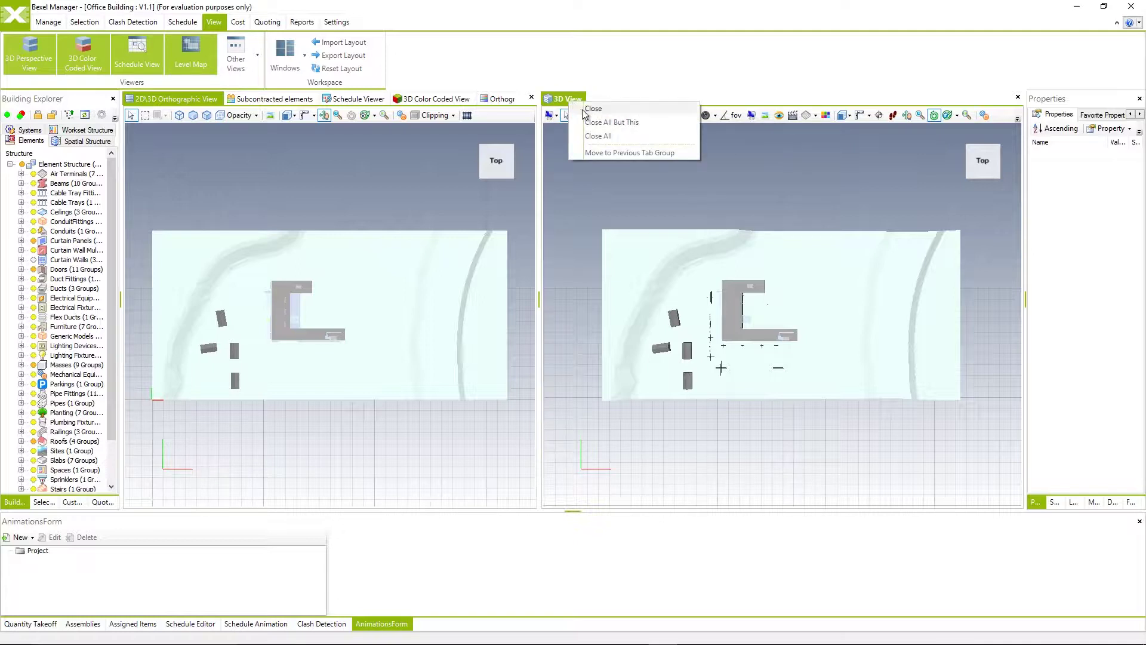
{"action": "left_click", "coordinate": [609, 153]}
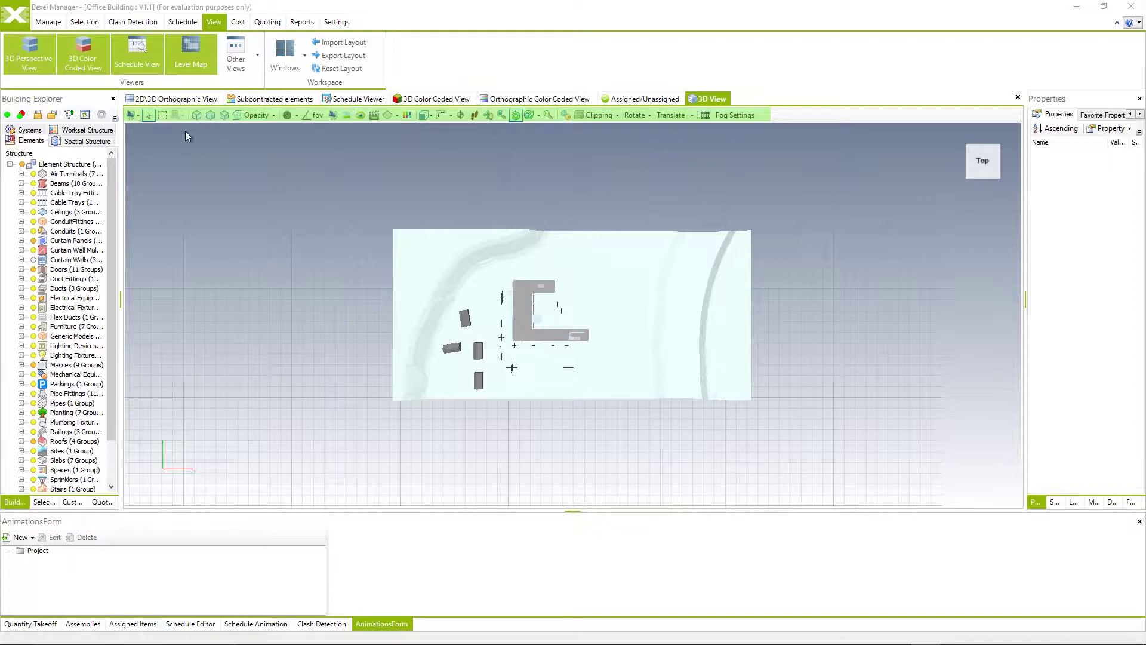
{"action": "left_click", "coordinate": [137, 115]}
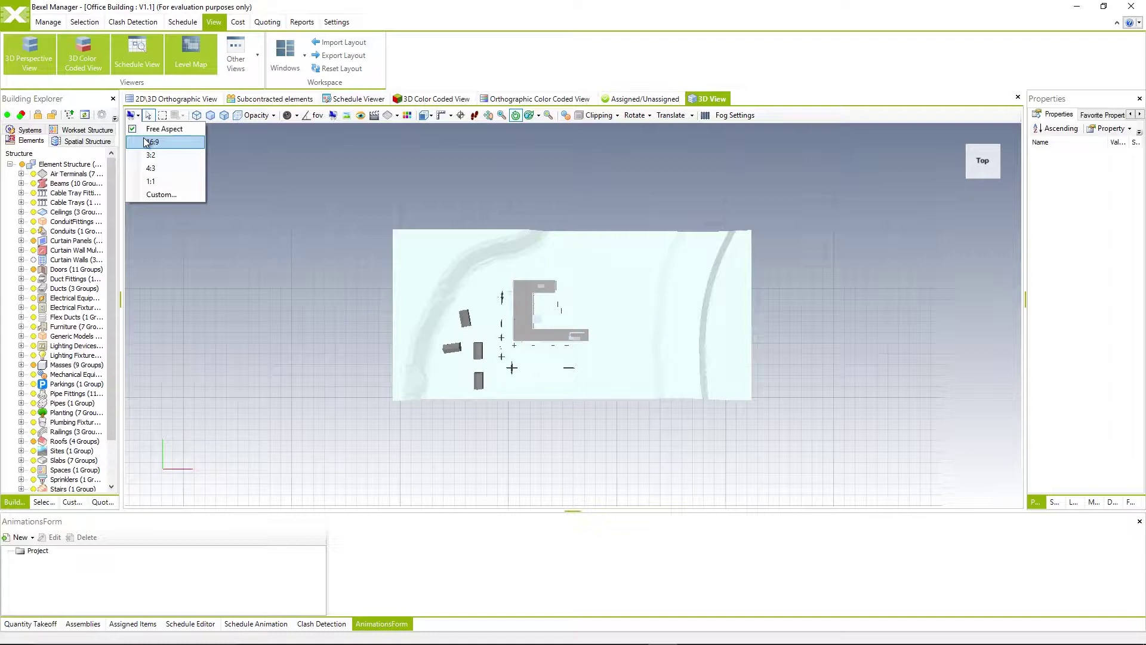
{"action": "left_click", "coordinate": [149, 142]}
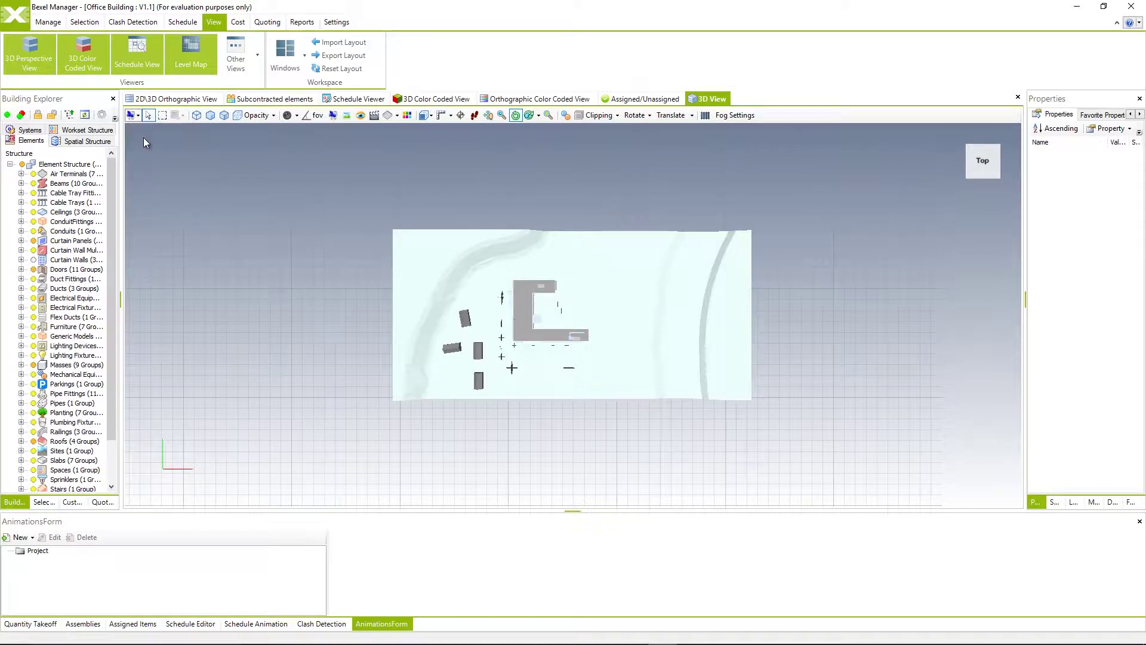
{"action": "left_click", "coordinate": [137, 118]}
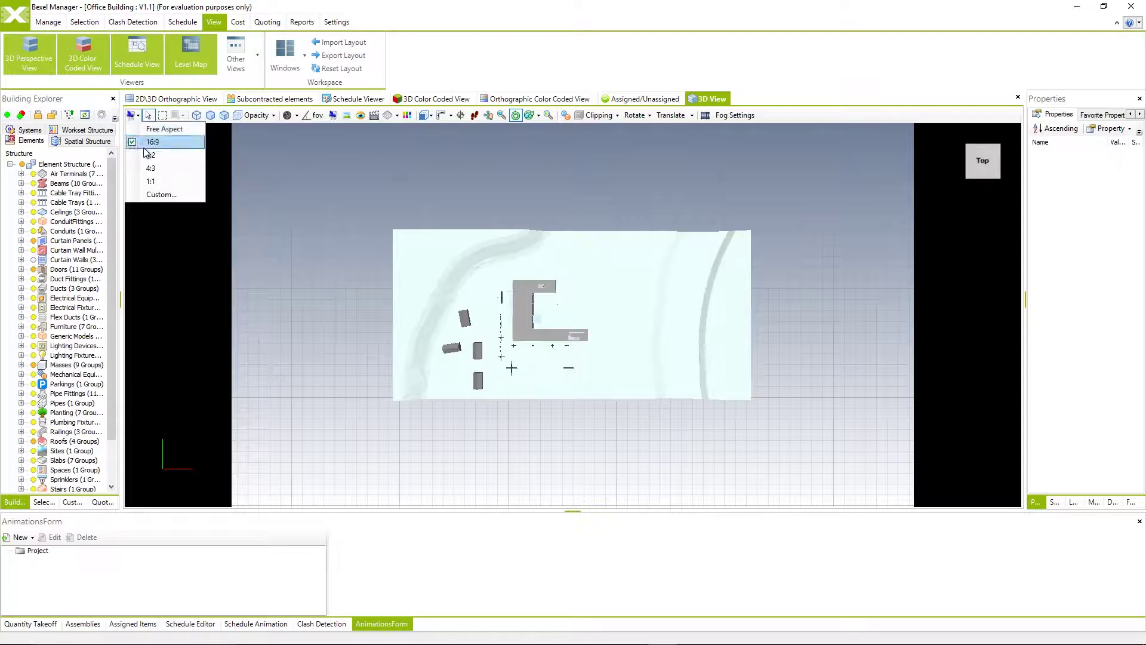
{"action": "left_click", "coordinate": [140, 118]}
{"action": "left_click", "coordinate": [141, 120]}
{"action": "left_click", "coordinate": [142, 162]}
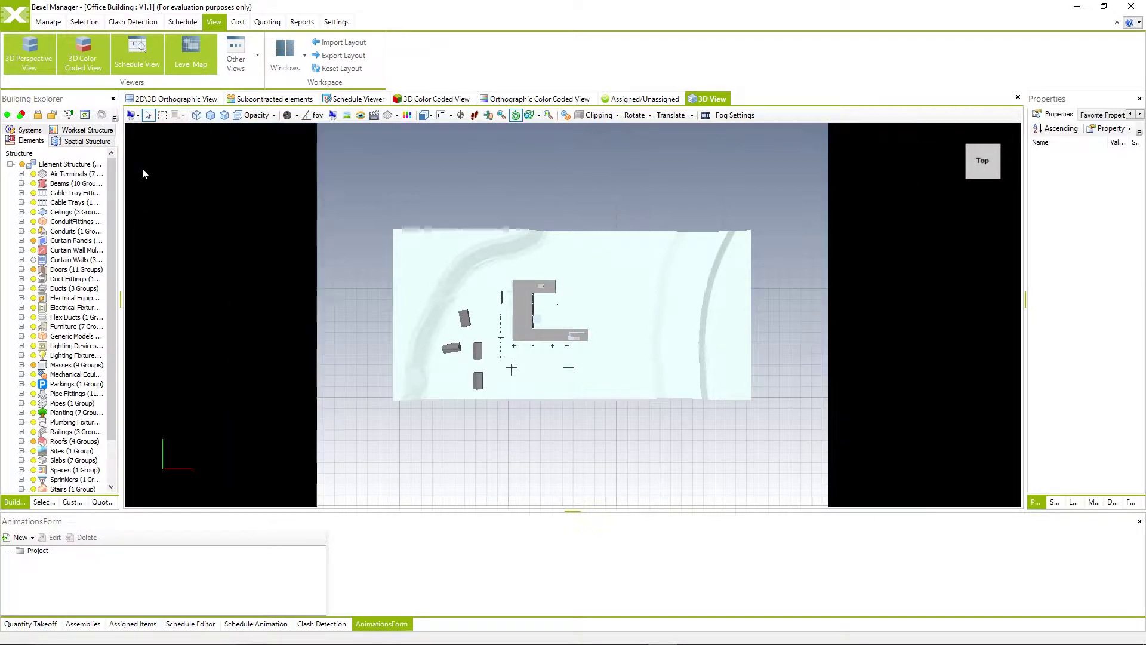
{"action": "left_click", "coordinate": [138, 118]}
{"action": "left_click", "coordinate": [144, 180]}
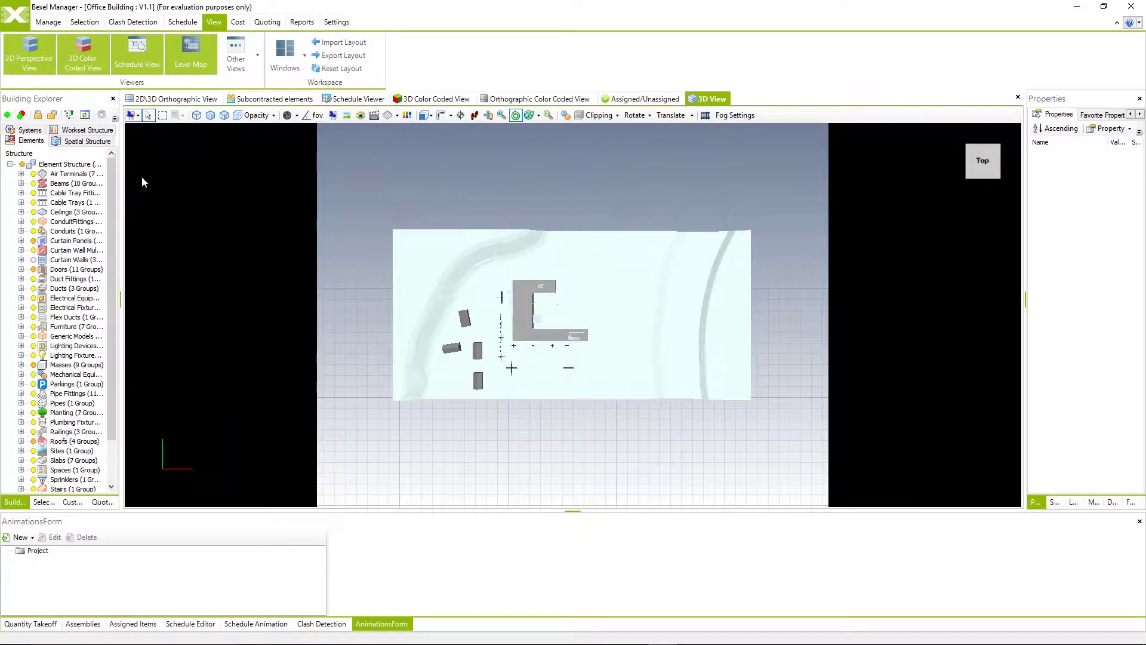
{"action": "left_click", "coordinate": [138, 117]}
{"action": "left_click", "coordinate": [150, 155]}
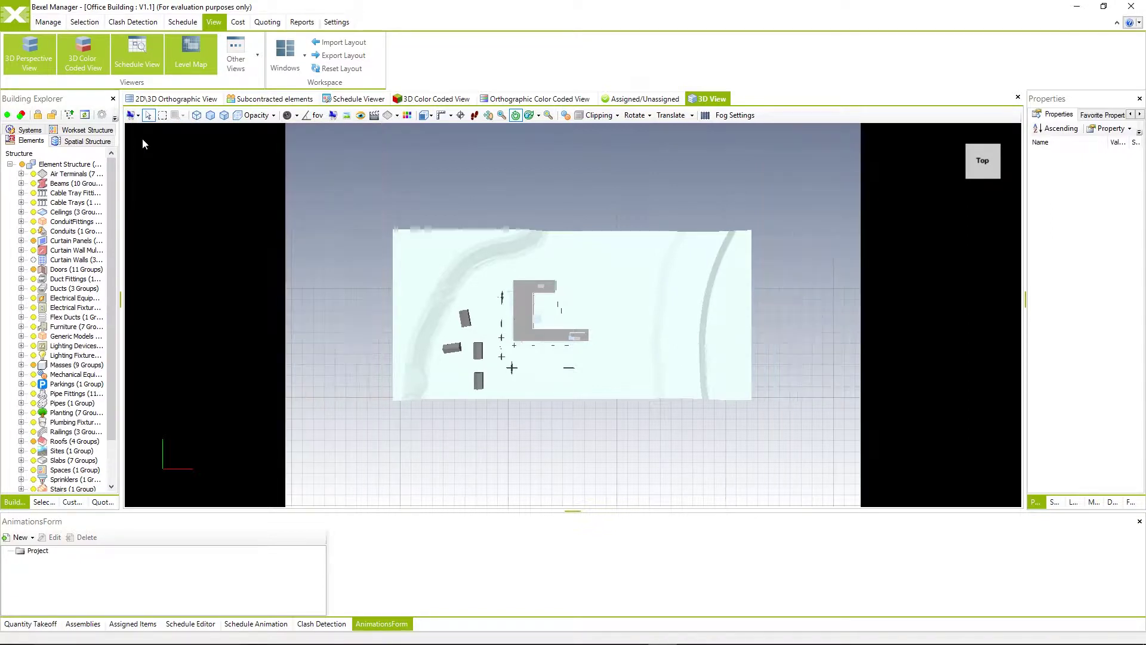
{"action": "left_click", "coordinate": [138, 118]}
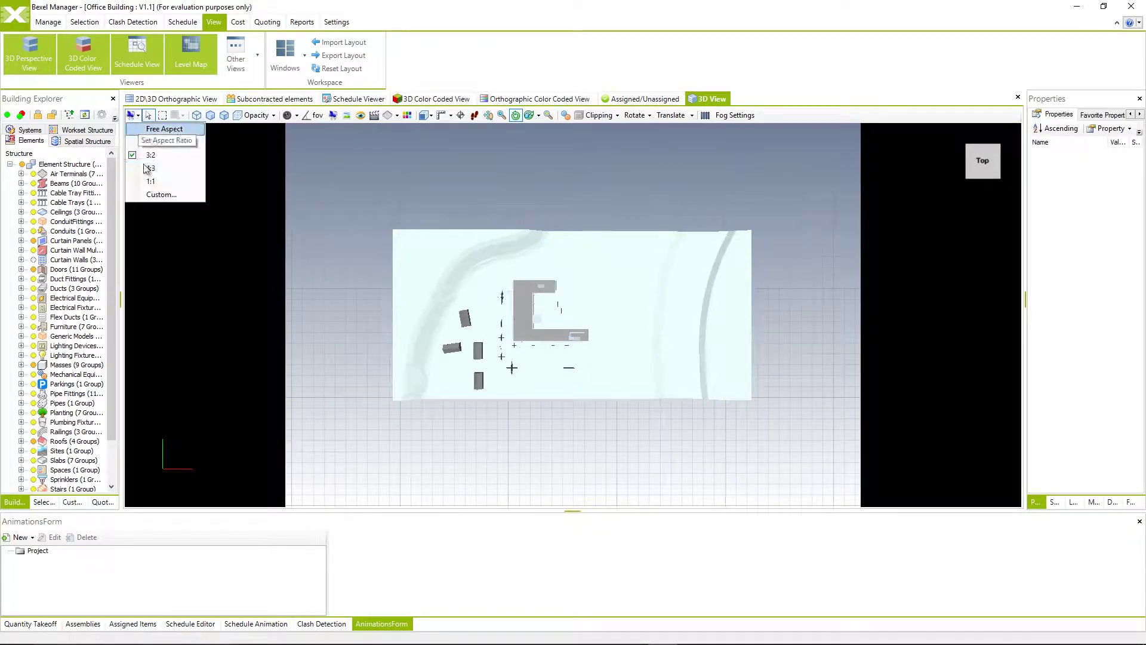
{"action": "left_click", "coordinate": [151, 194]}
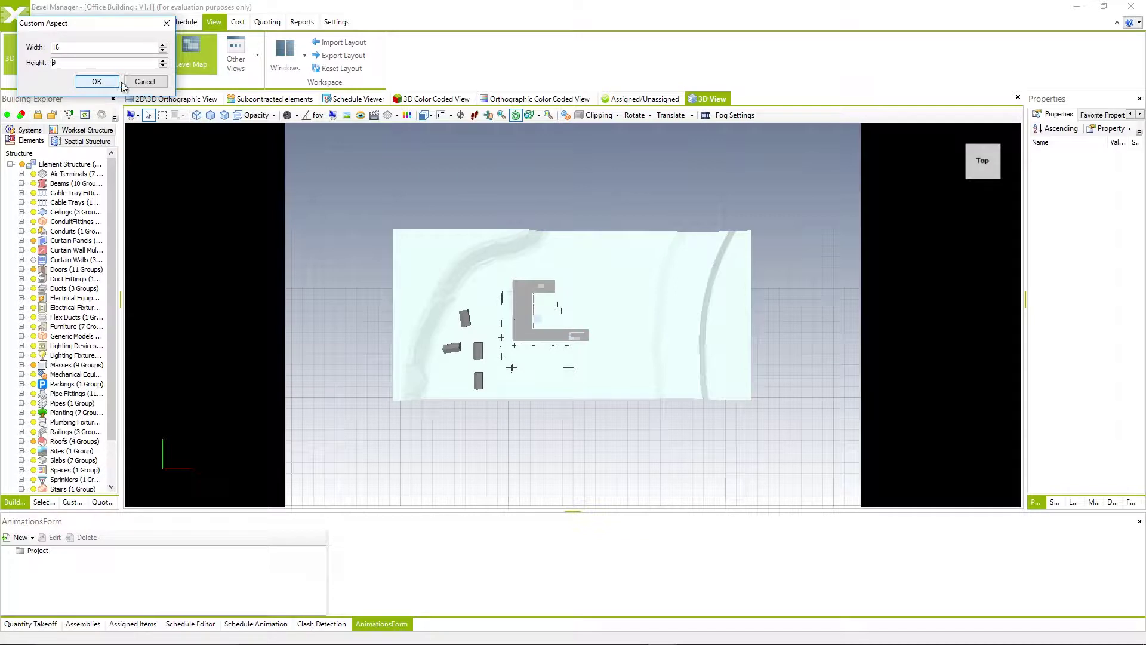
{"action": "left_click", "coordinate": [142, 82]}
{"action": "left_click", "coordinate": [137, 115]}
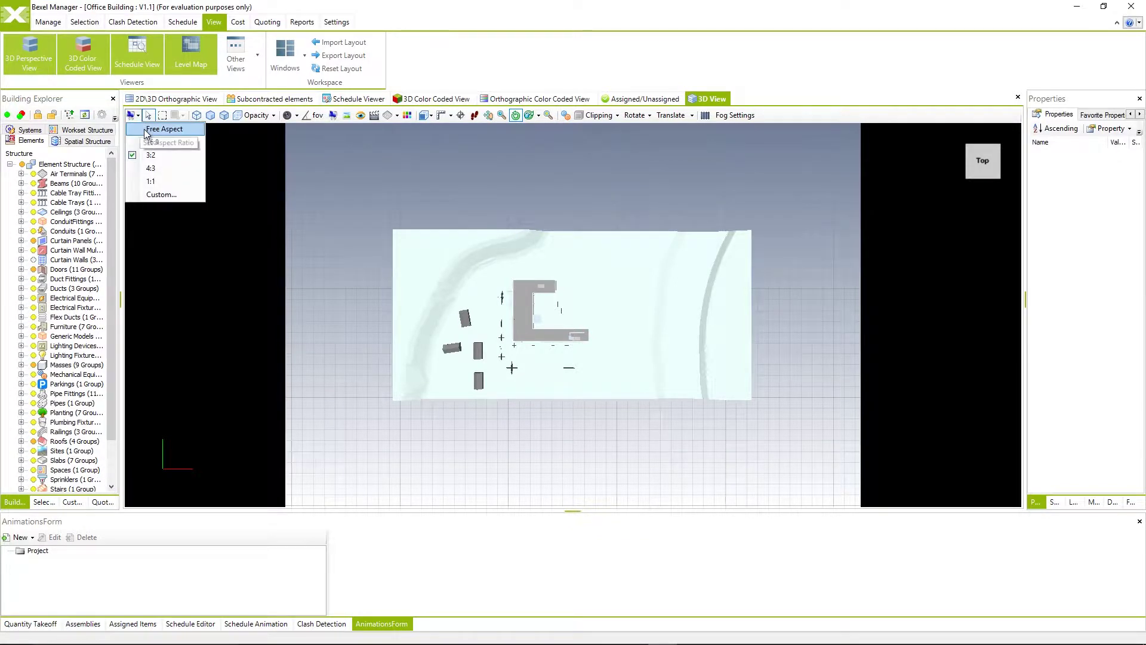
{"action": "left_click", "coordinate": [145, 129]}
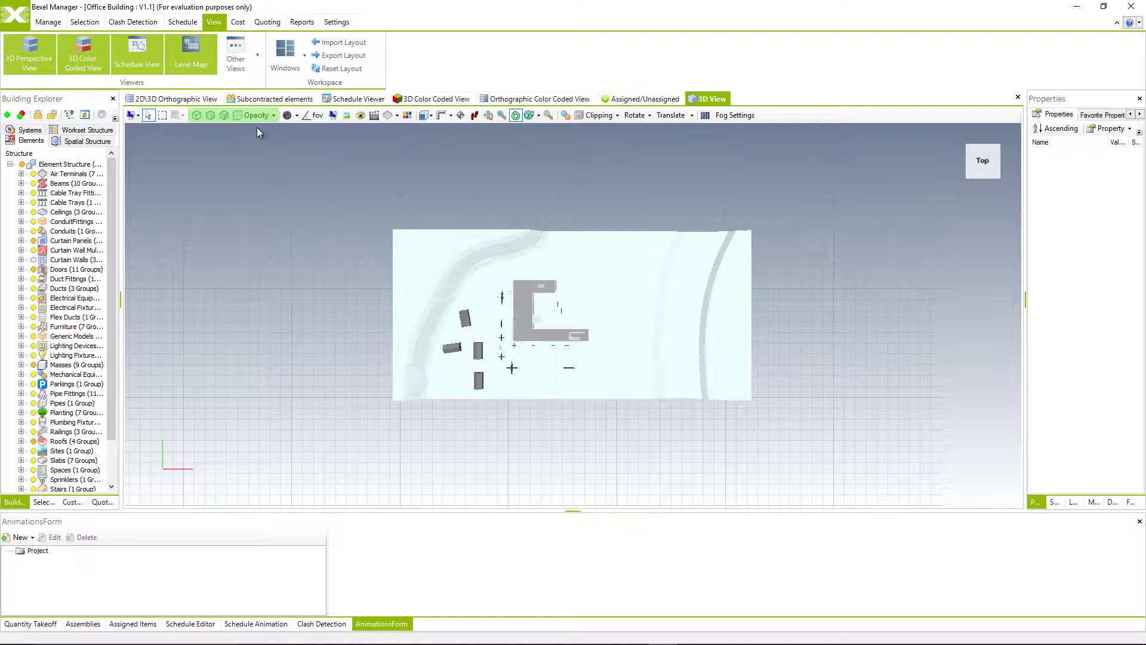
- Cycle through Wireframe and Shaded render modes, ending on Shaded & Edges
{"action": "left_click", "coordinate": [197, 115]}
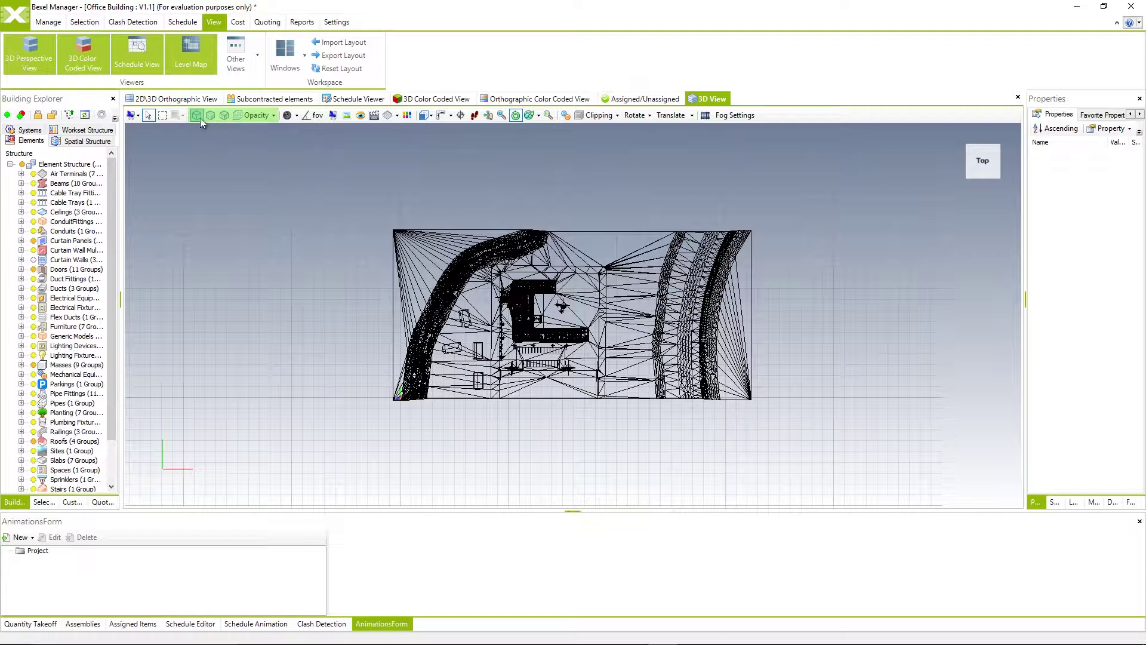
{"action": "left_click", "coordinate": [210, 115]}
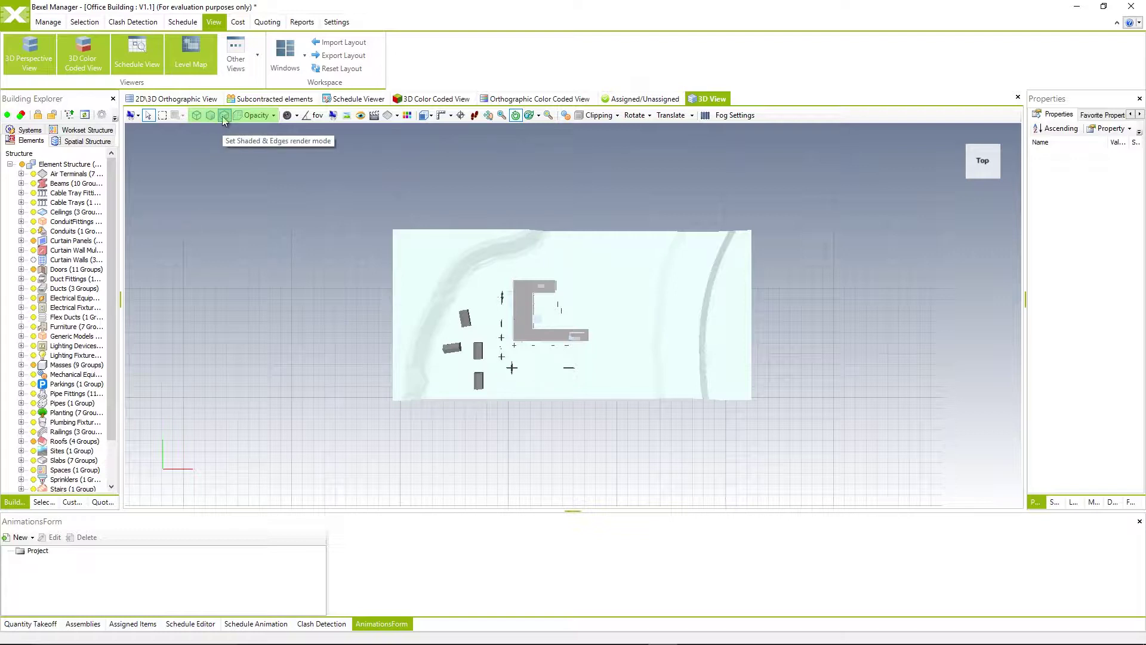
{"action": "left_click", "coordinate": [224, 116]}
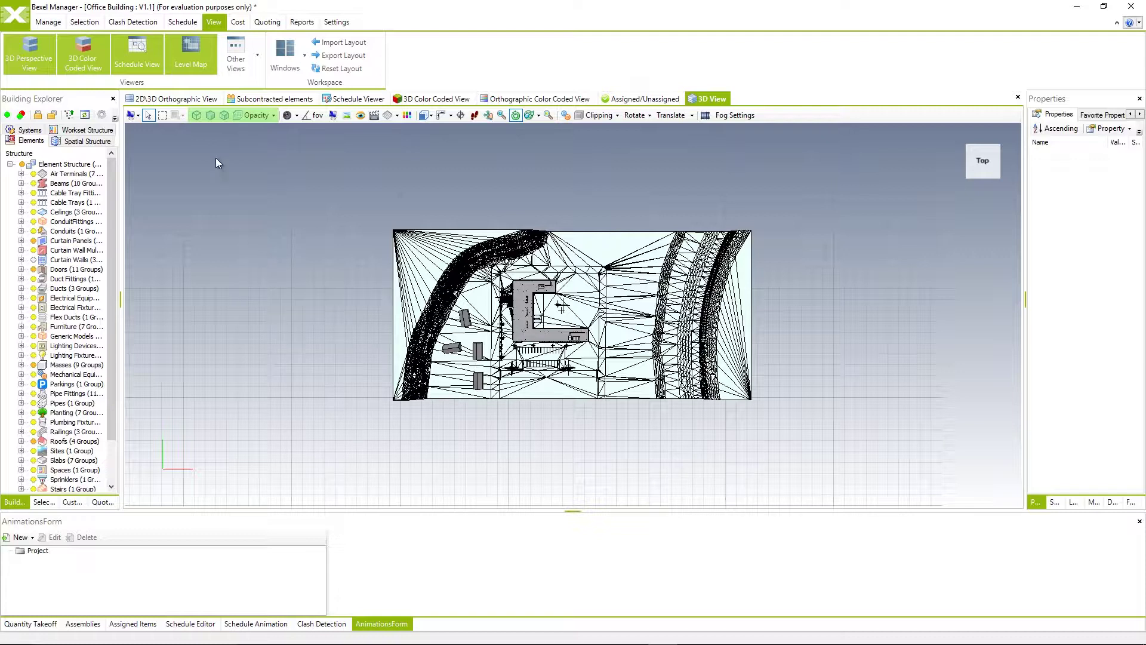
- Try lower model opacities (30%, 40%), then restore full 100% opacity
{"action": "left_click", "coordinate": [272, 116]}
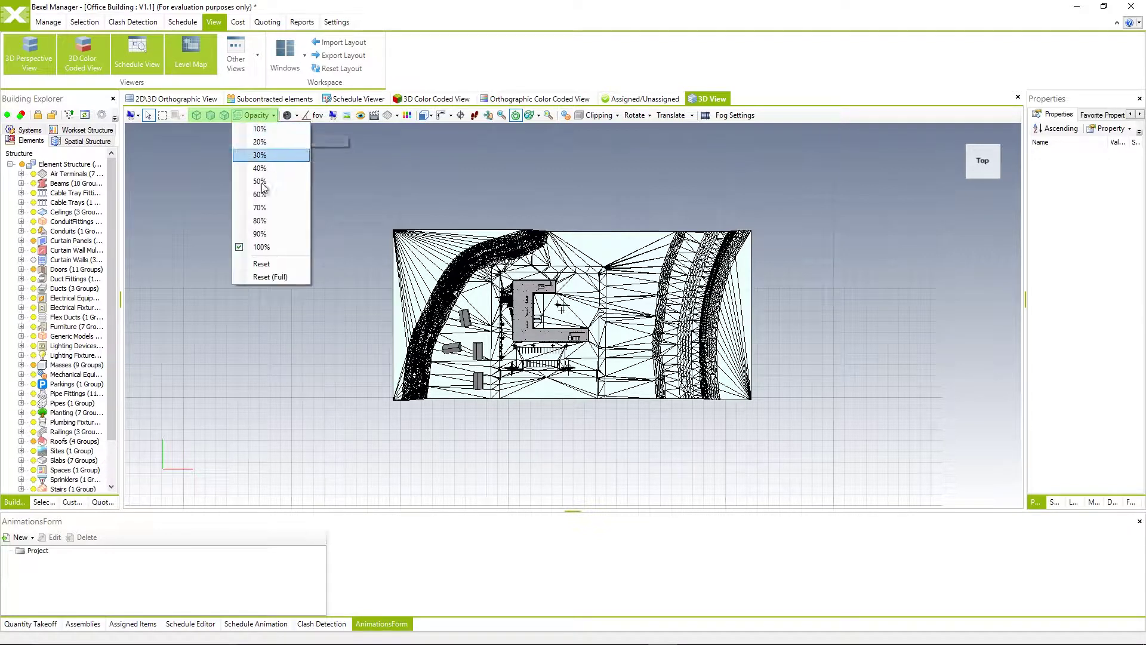
{"action": "left_click", "coordinate": [260, 206]}
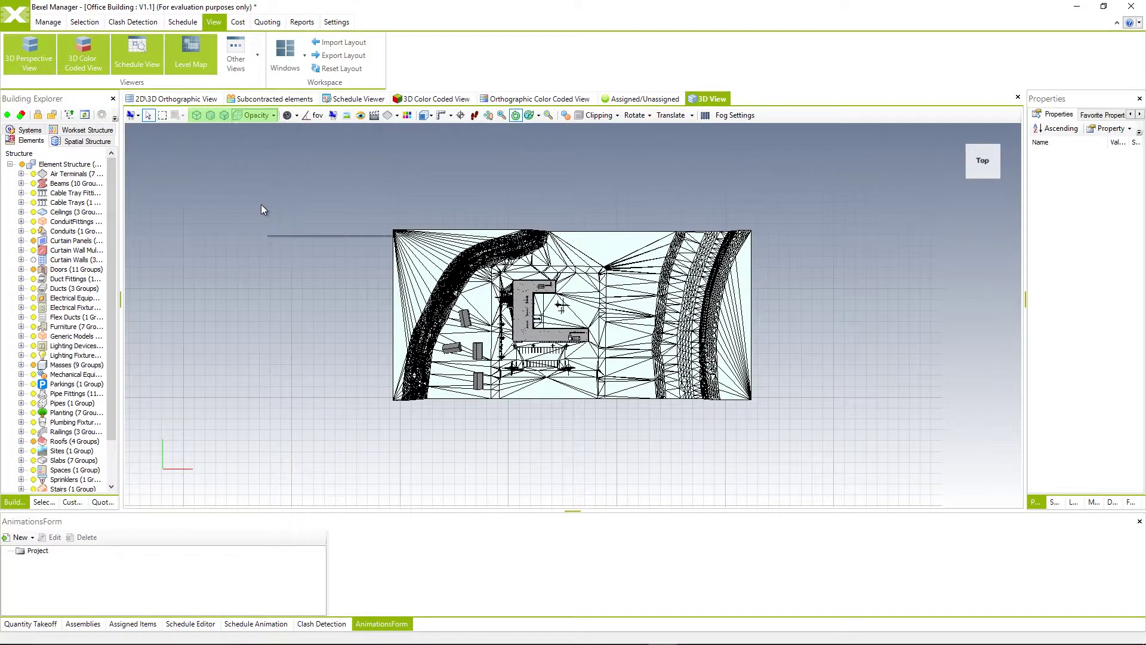
{"action": "left_click", "coordinate": [275, 116]}
{"action": "left_click", "coordinate": [261, 167]}
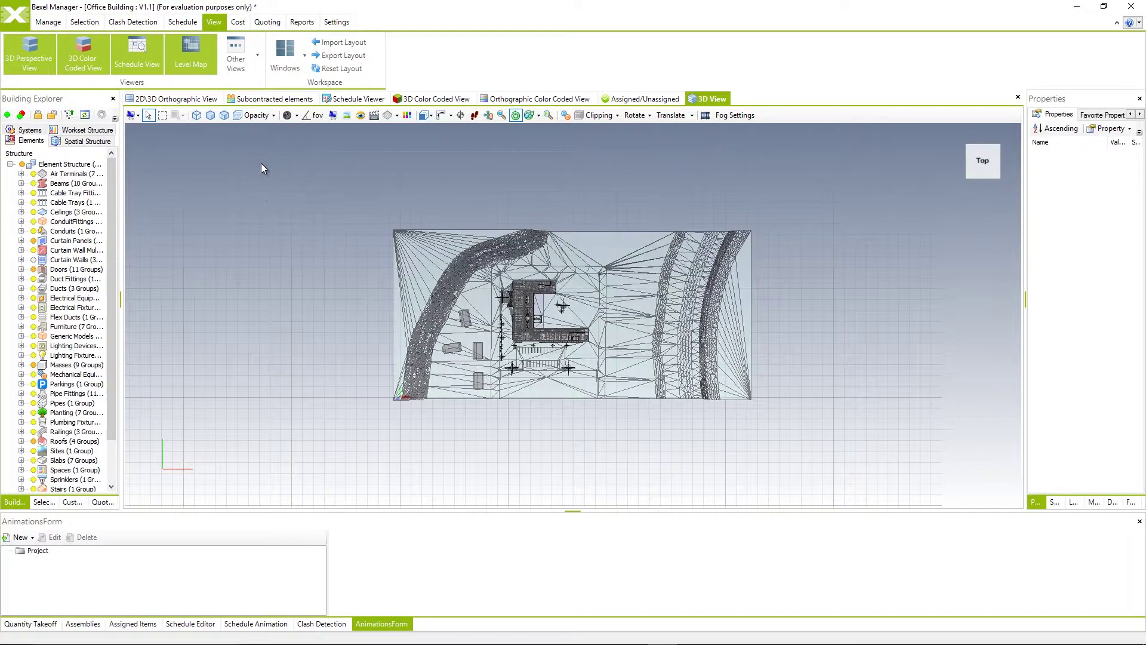
{"action": "left_click", "coordinate": [272, 115]}
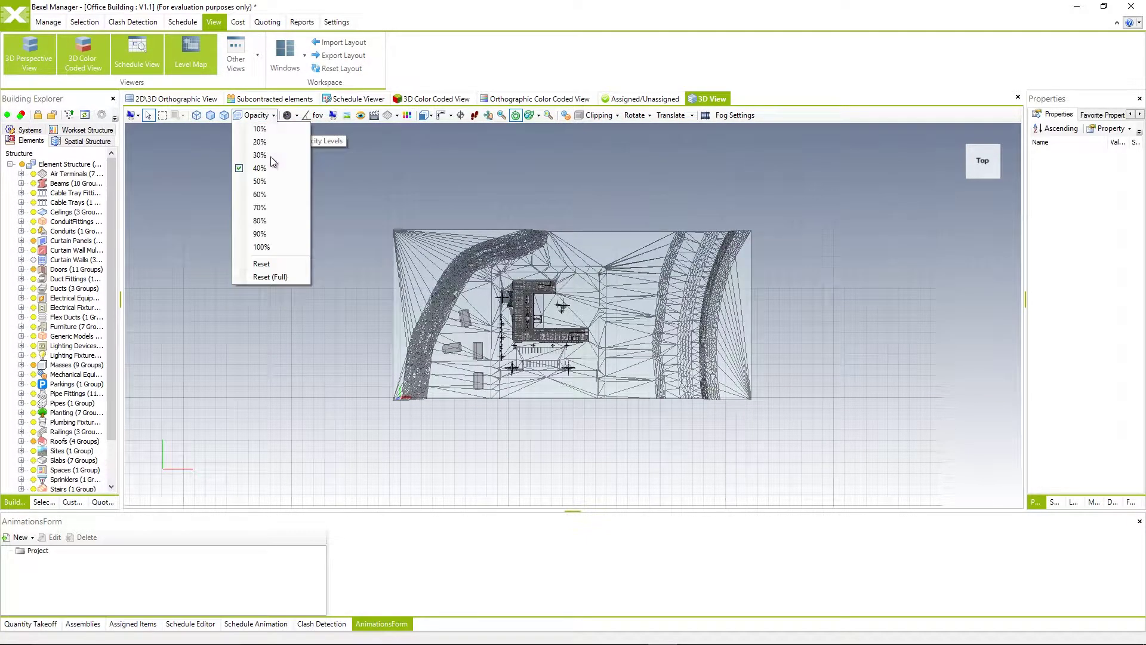
{"action": "left_click", "coordinate": [261, 247]}
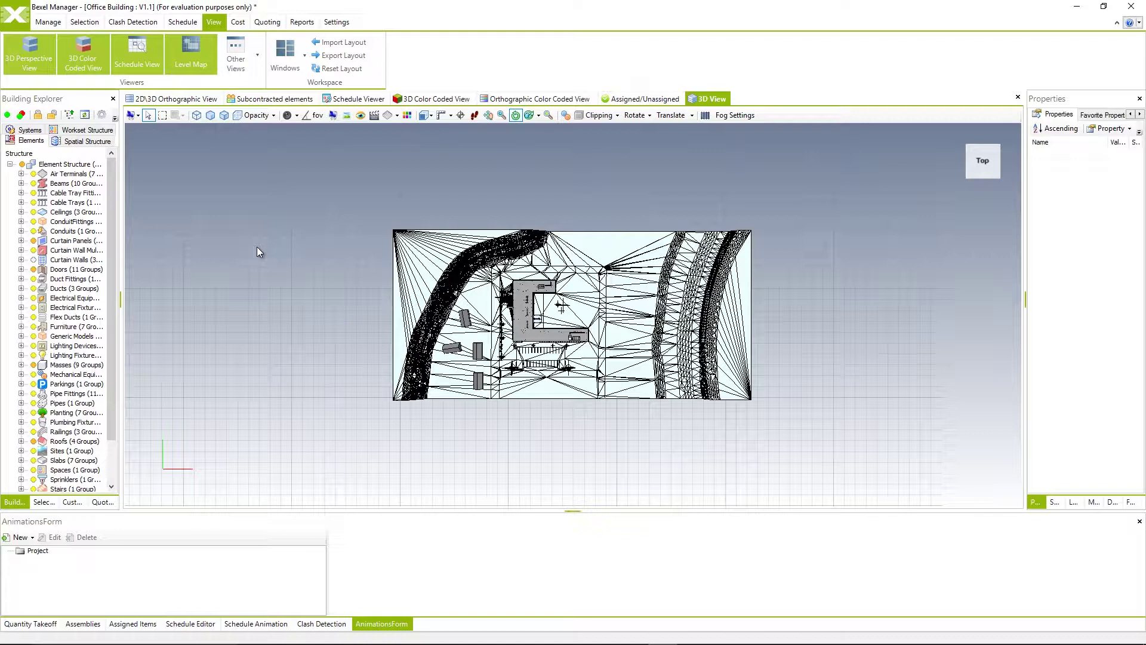
{"action": "left_click", "coordinate": [431, 117]}
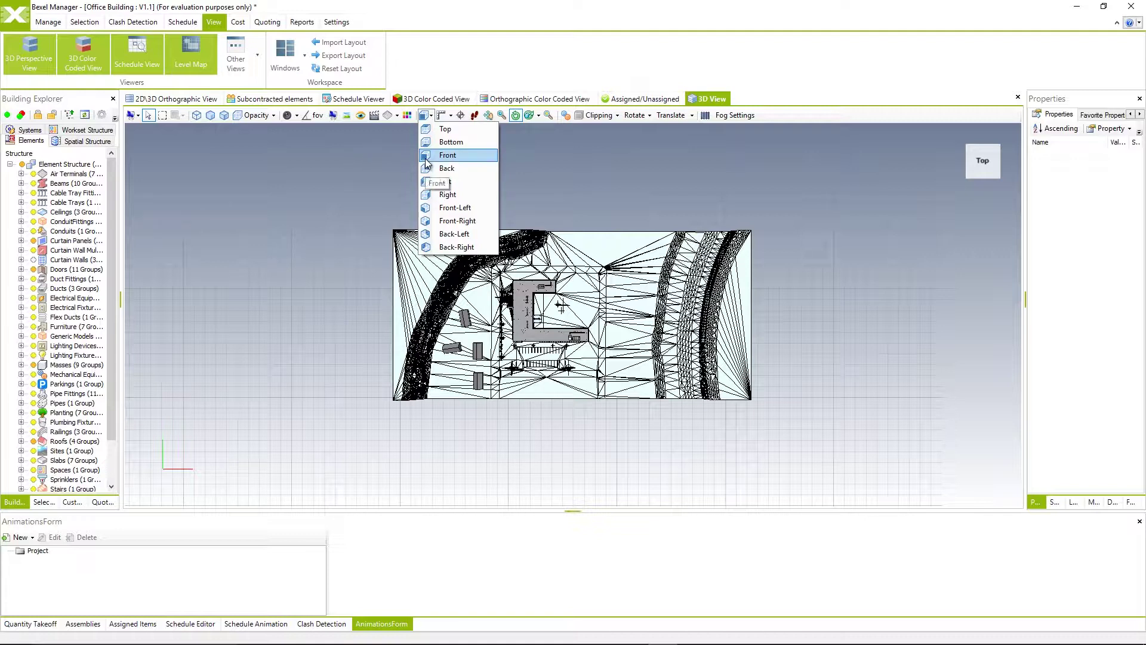
{"action": "left_click", "coordinate": [447, 169]}
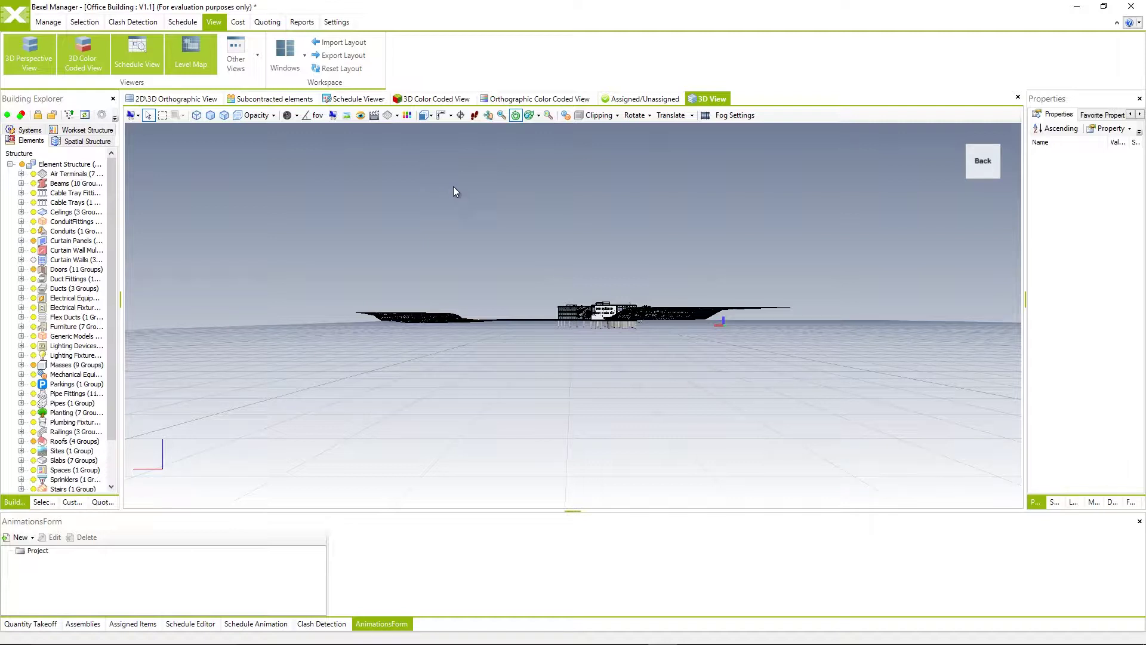
{"action": "left_click", "coordinate": [431, 115]}
{"action": "left_click", "coordinate": [436, 137]}
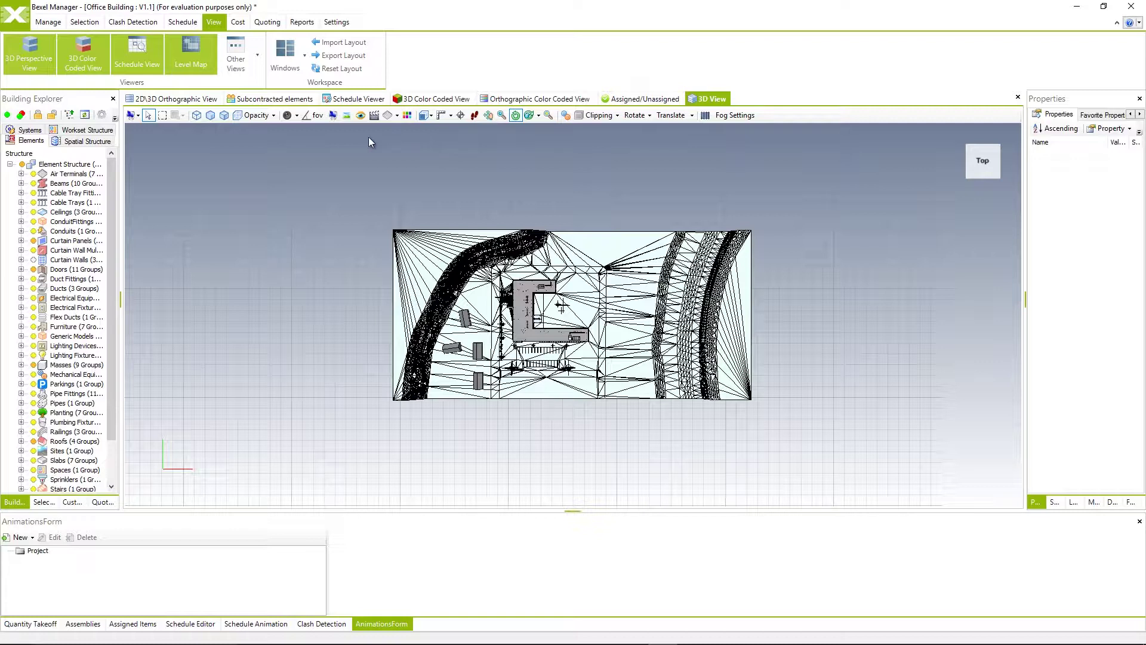
{"action": "left_click", "coordinate": [176, 99]}
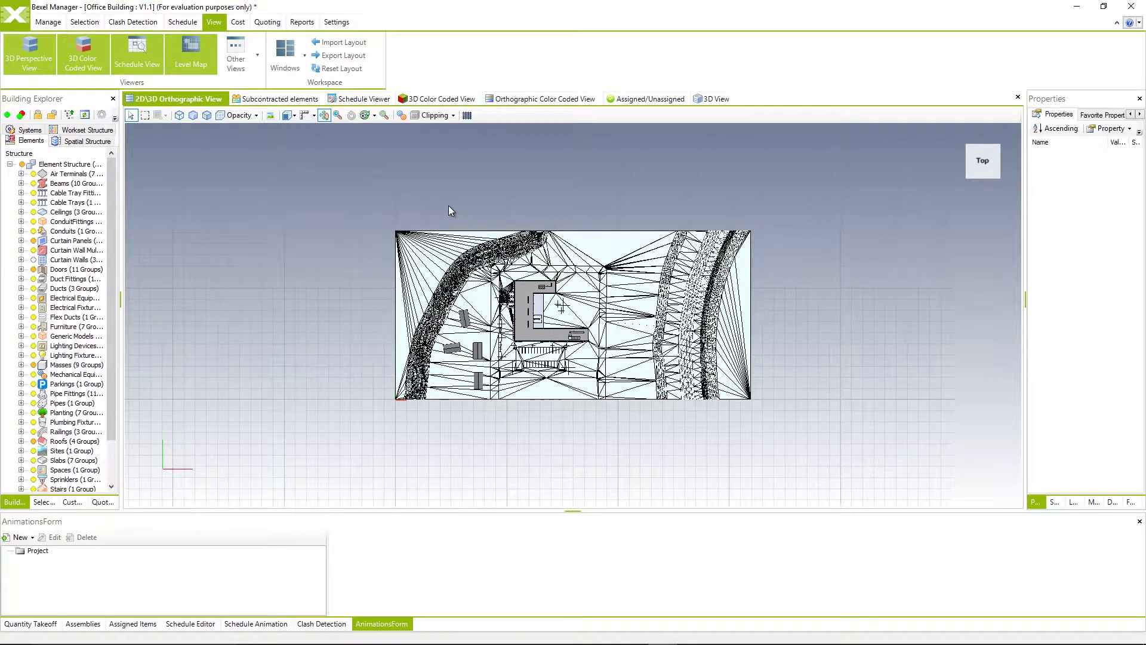
{"action": "left_click", "coordinate": [729, 101]}
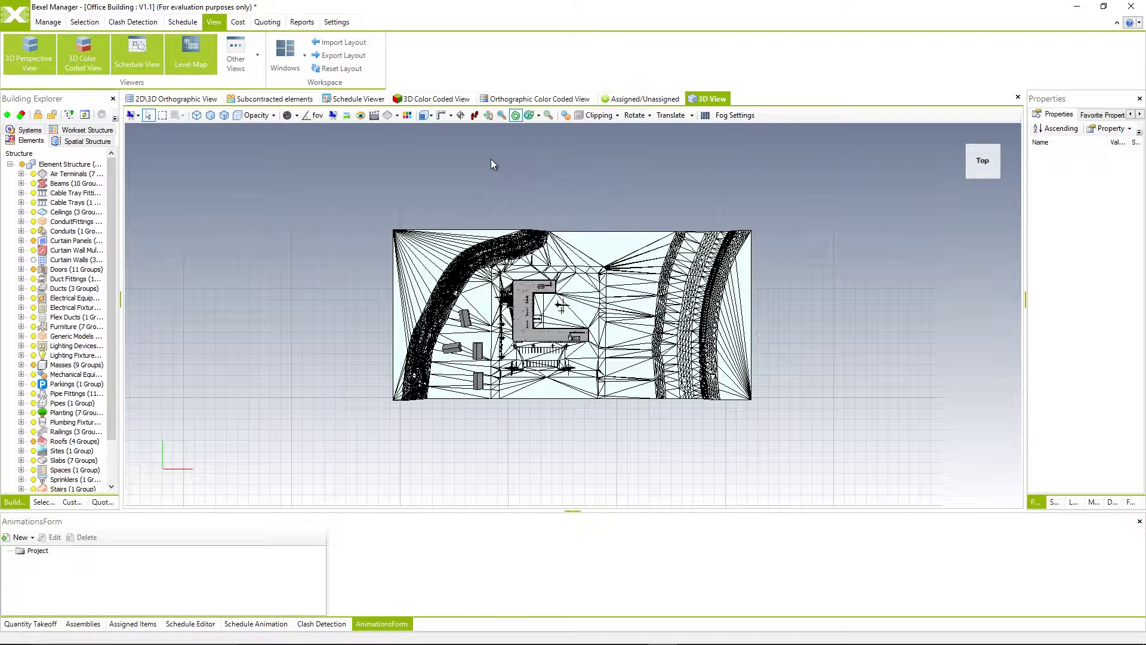
- Step the view cube through isometric, front and left elevation views
{"action": "left_click", "coordinate": [968, 175]}
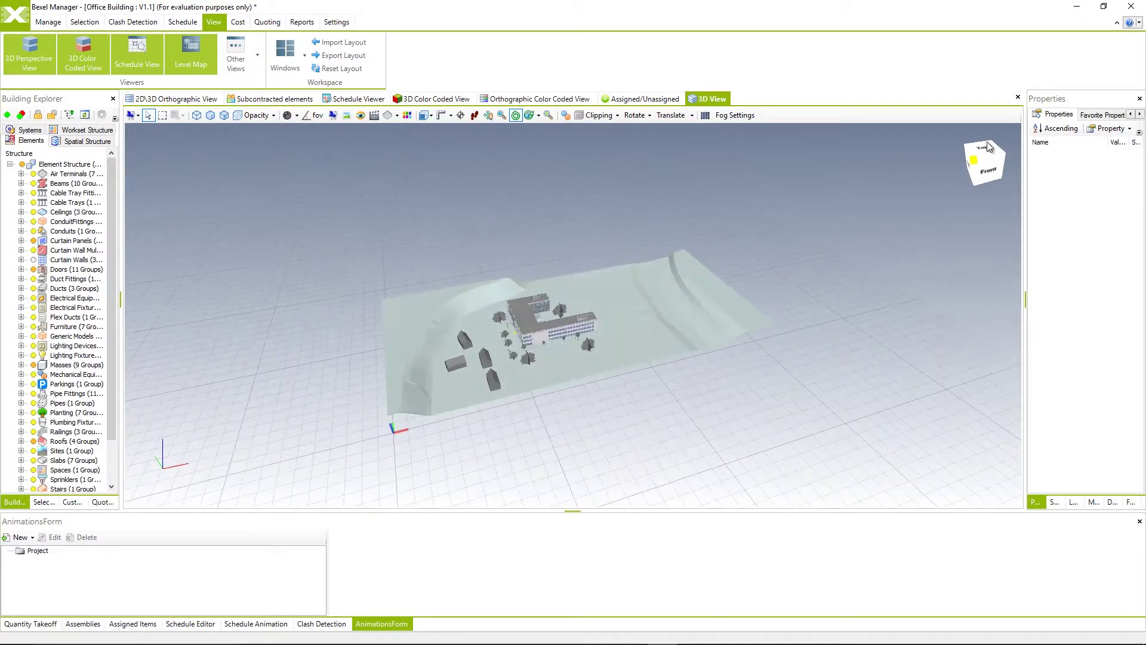
{"action": "left_click_drag", "start_coordinate": [982, 141], "coordinate": [959, 156]}
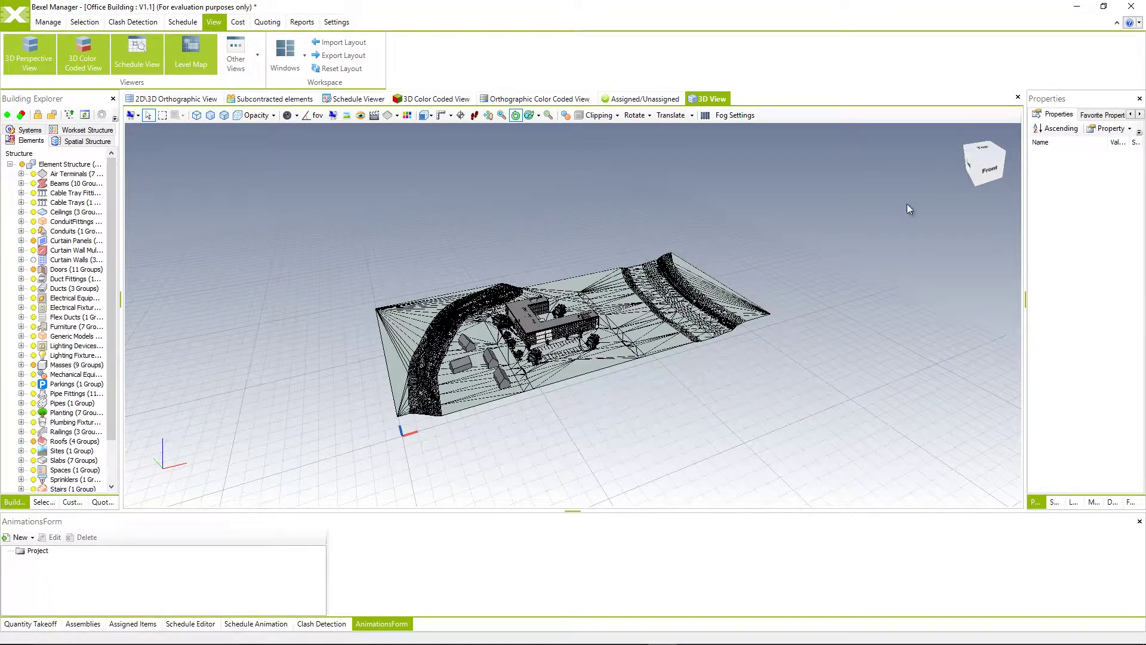
{"action": "left_click", "coordinate": [988, 173]}
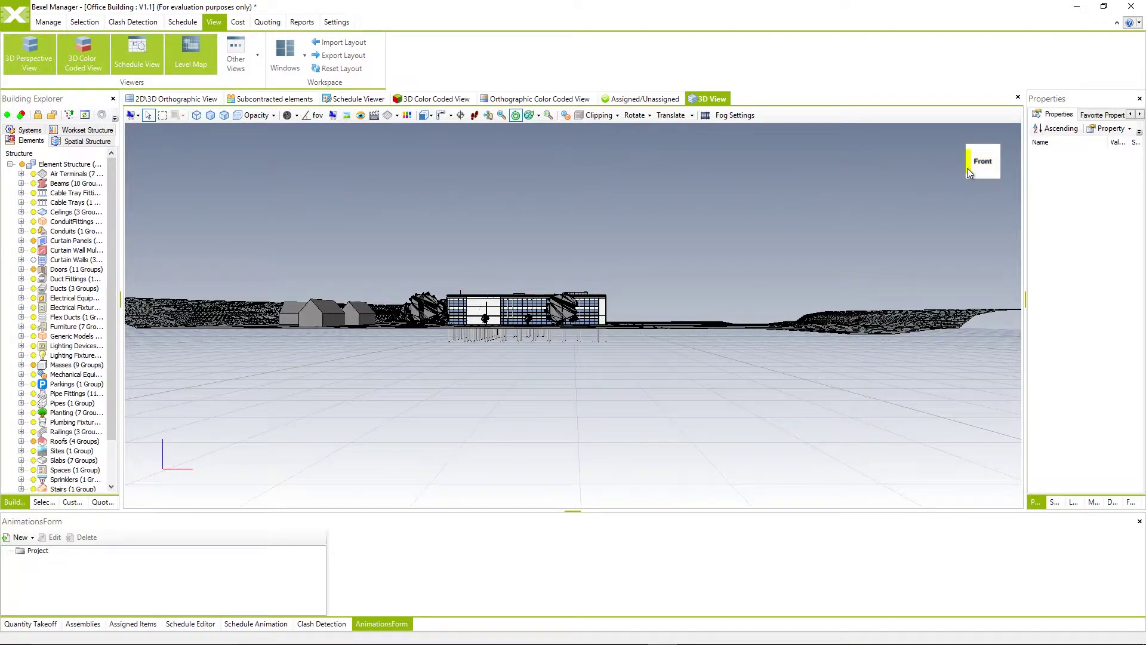
{"action": "left_click", "coordinate": [967, 168]}
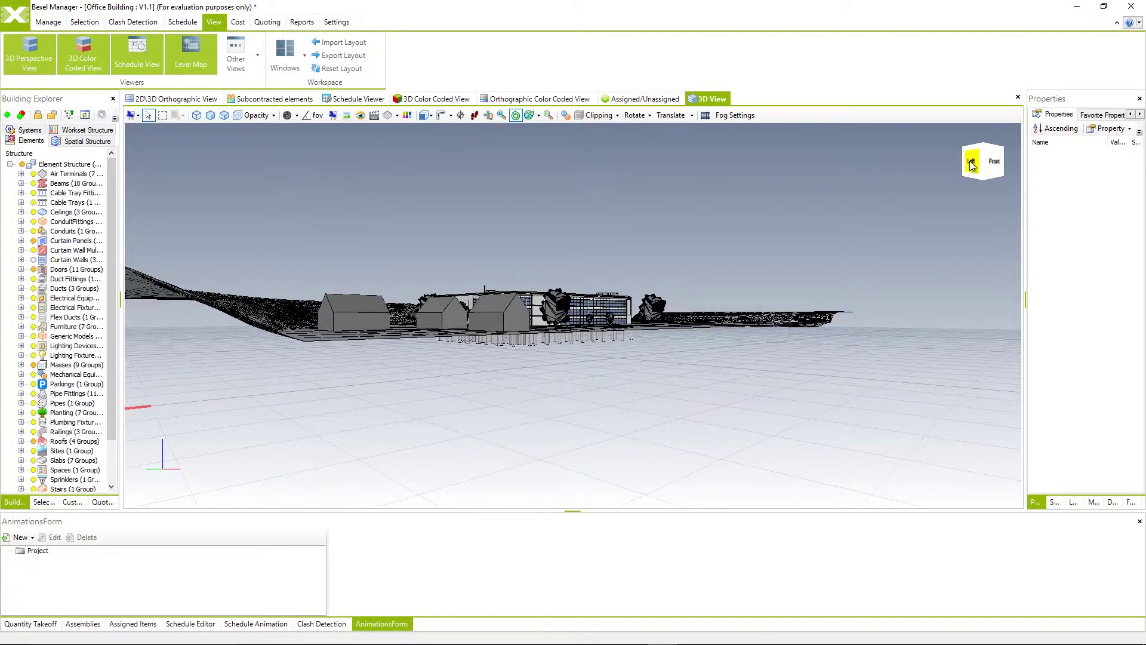
{"action": "left_click", "coordinate": [972, 163]}
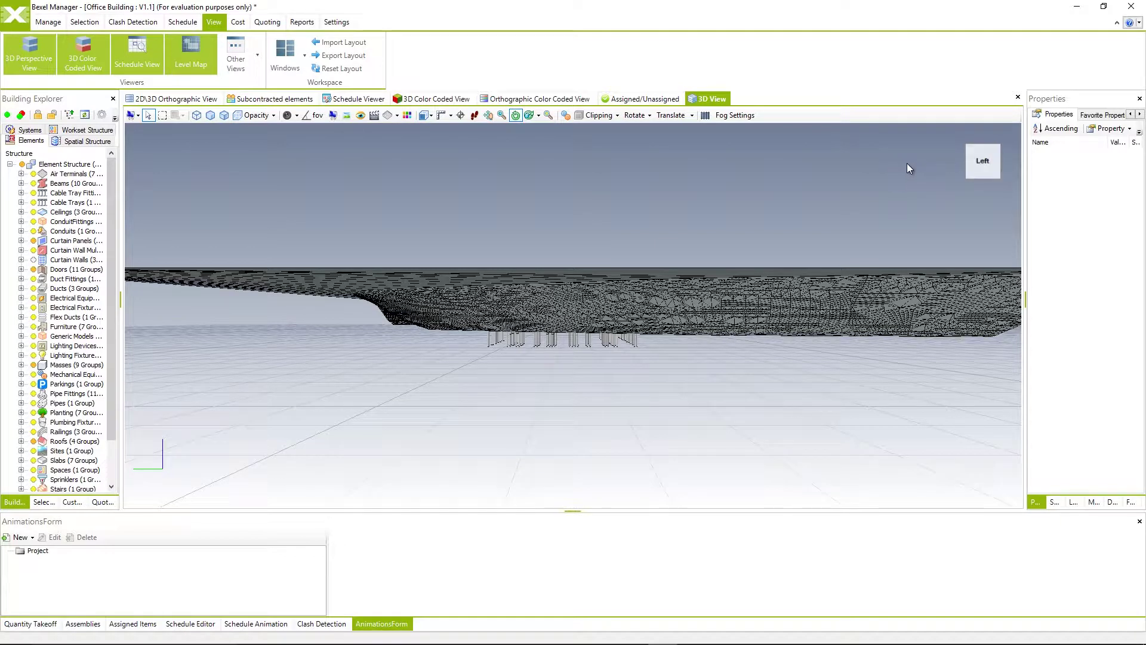
- Turn to the back view, snap to the Top plan view, and clear the site selection
{"action": "left_click", "coordinate": [967, 167]}
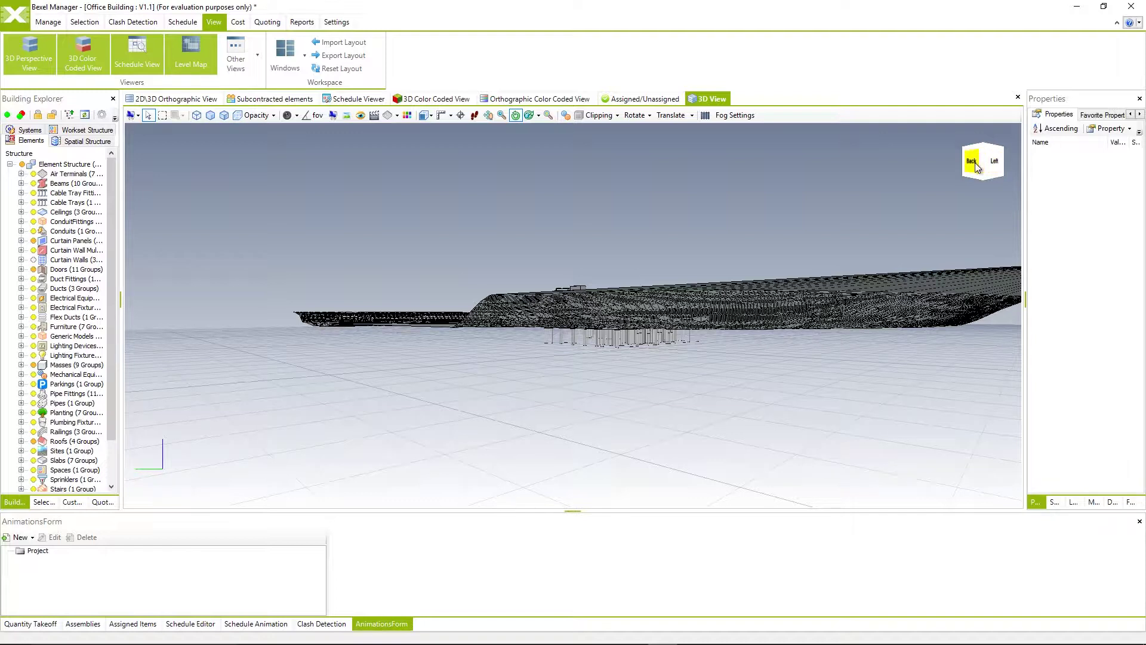
{"action": "left_click", "coordinate": [973, 164]}
{"action": "left_click", "coordinate": [979, 152]}
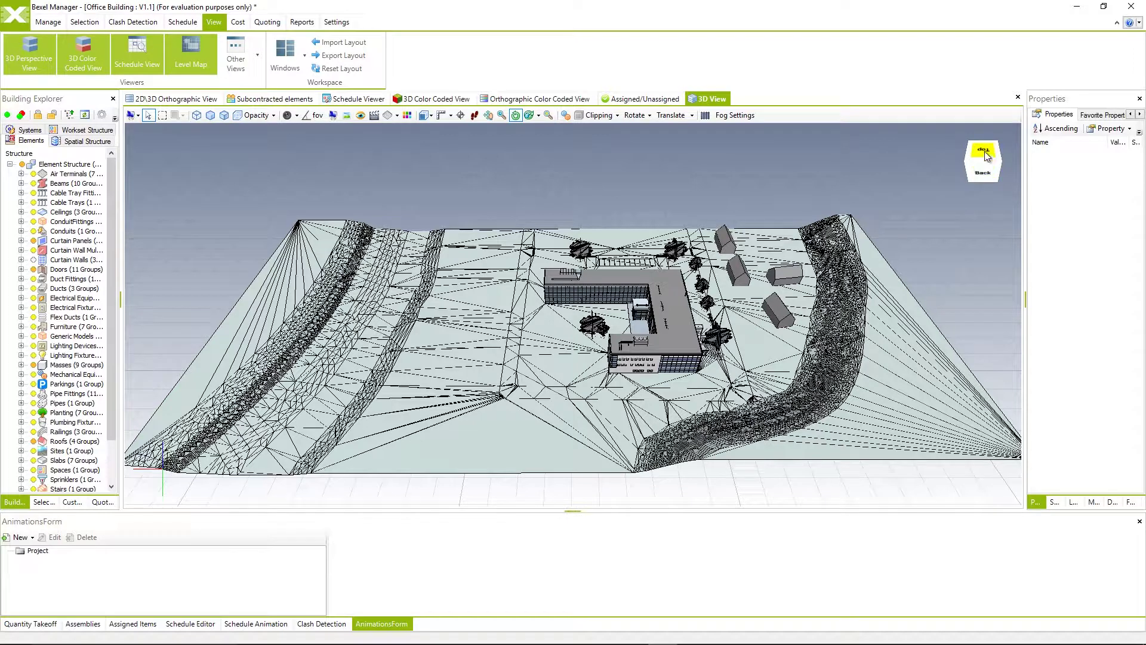
{"action": "left_click", "coordinate": [980, 156]}
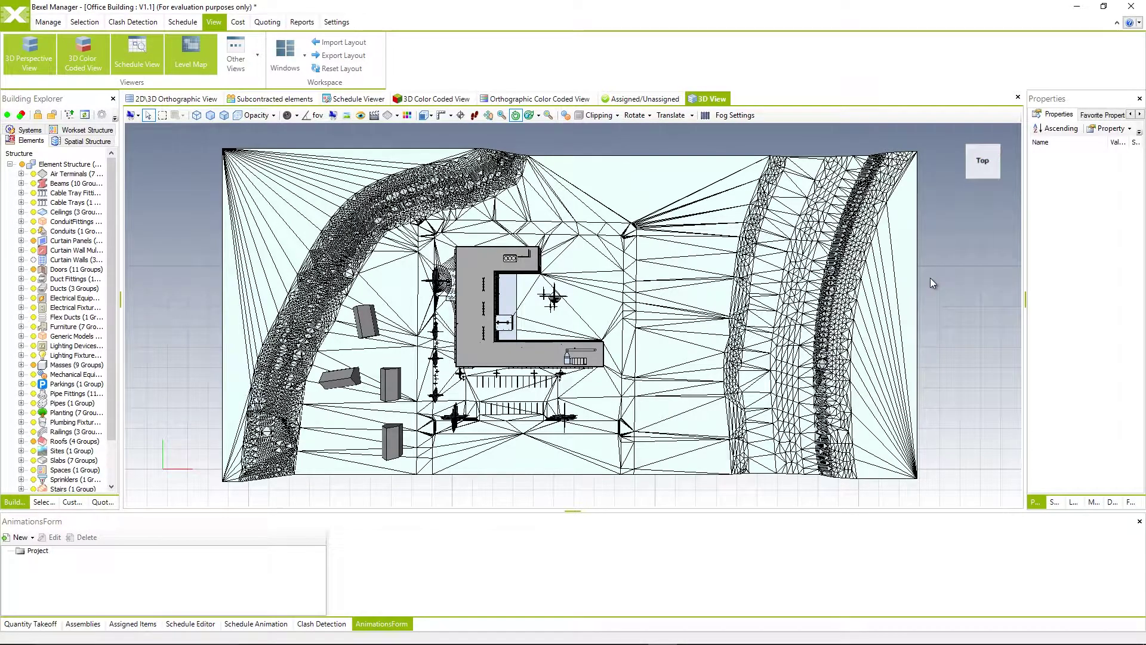
{"action": "left_click", "coordinate": [908, 275]}
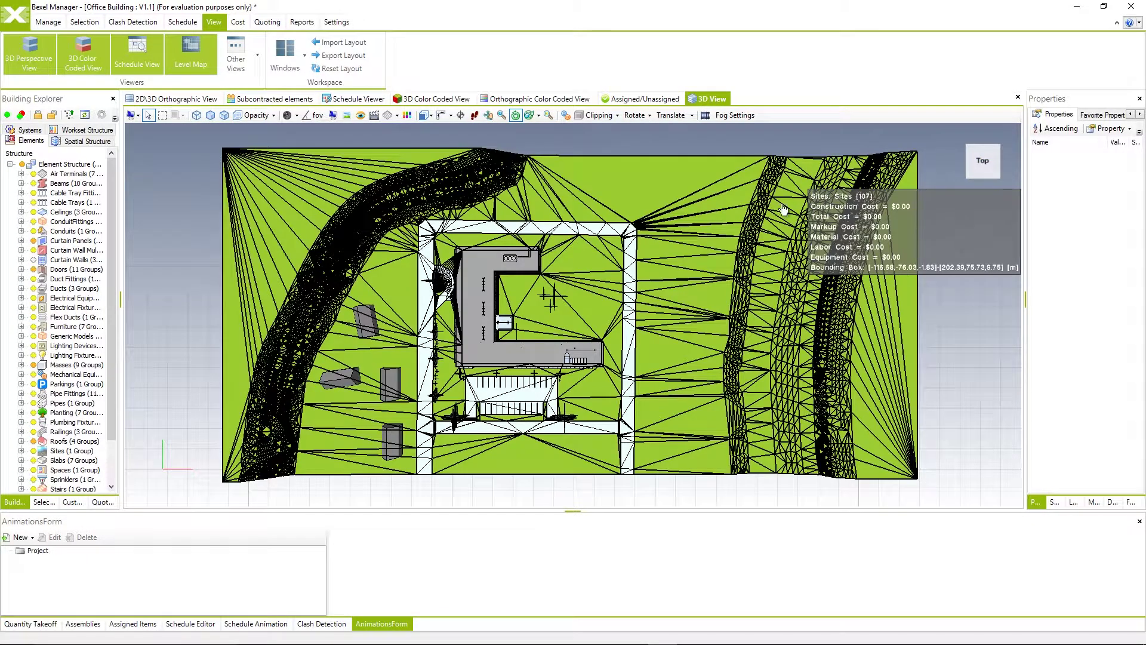
{"action": "left_click", "coordinate": [623, 137]}
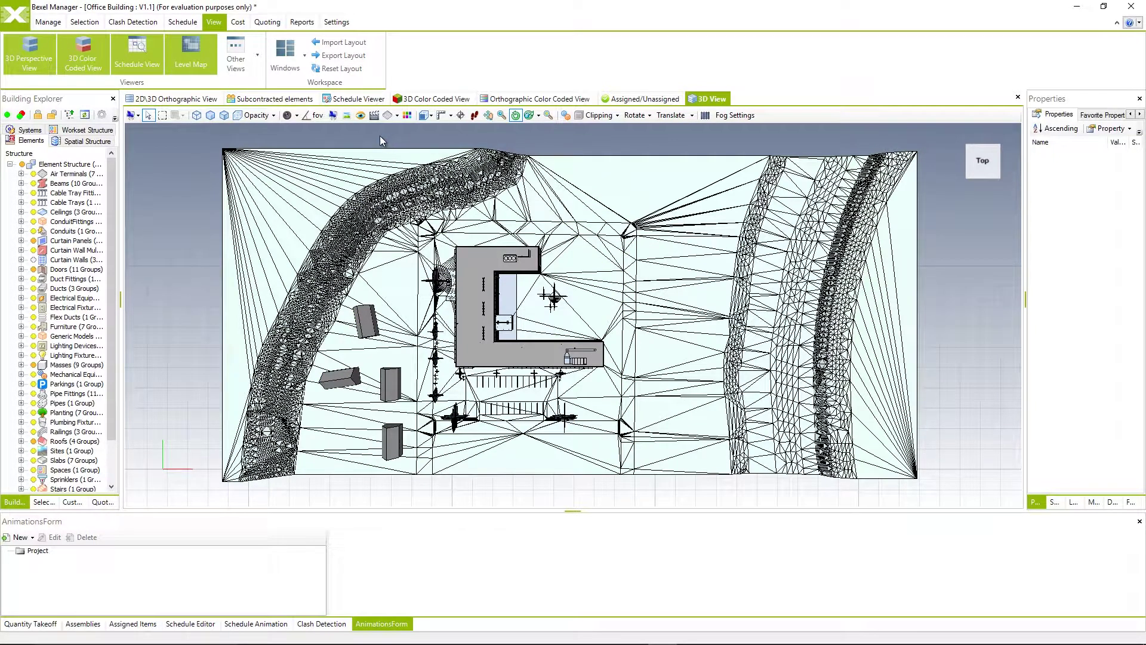
{"action": "left_click", "coordinate": [313, 117]}
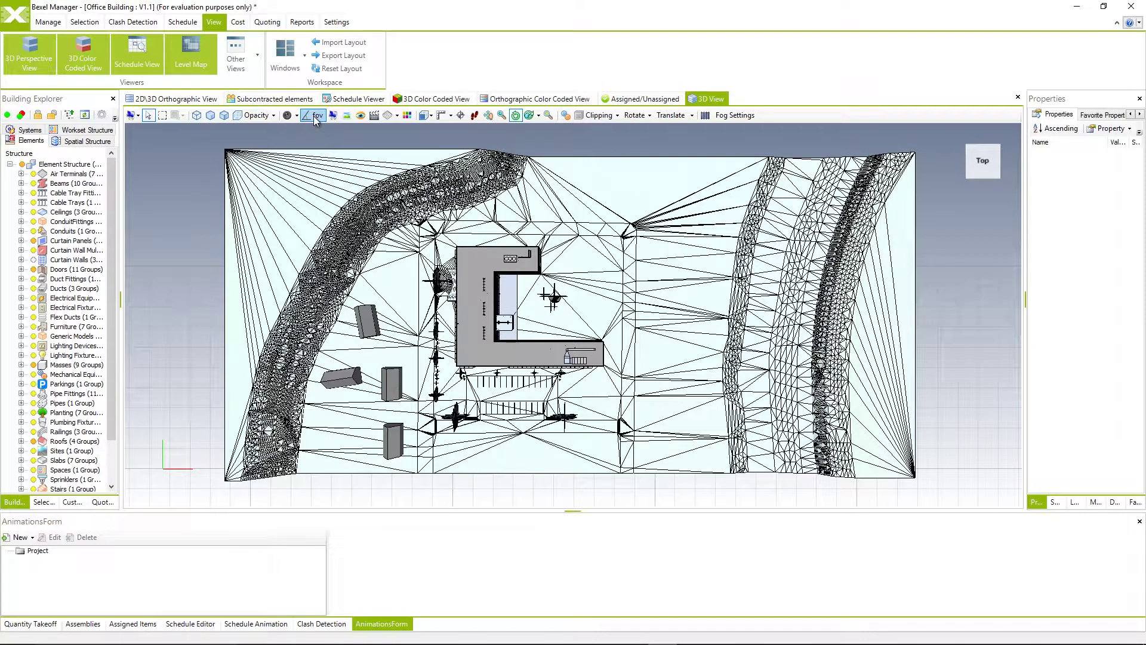
- Set the camera's full-frame focal length to 24 (72° field of view)
{"action": "left_click", "coordinate": [313, 116]}
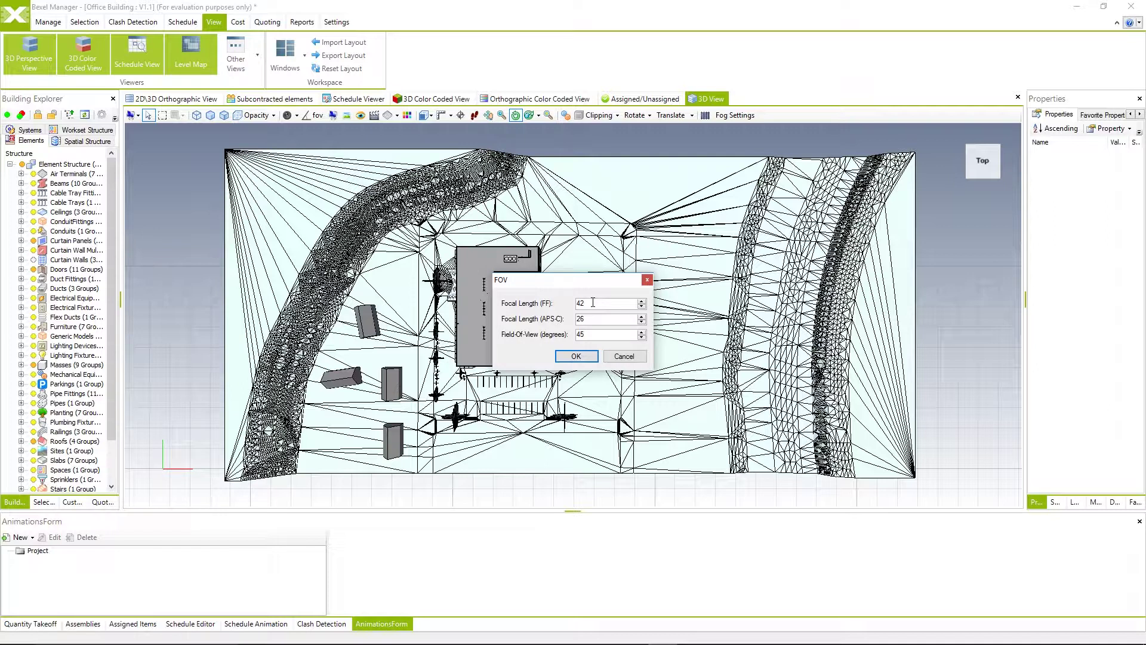
{"action": "left_click_drag", "start_coordinate": [593, 303], "coordinate": [562, 305]}
{"action": "type", "text": "24"}
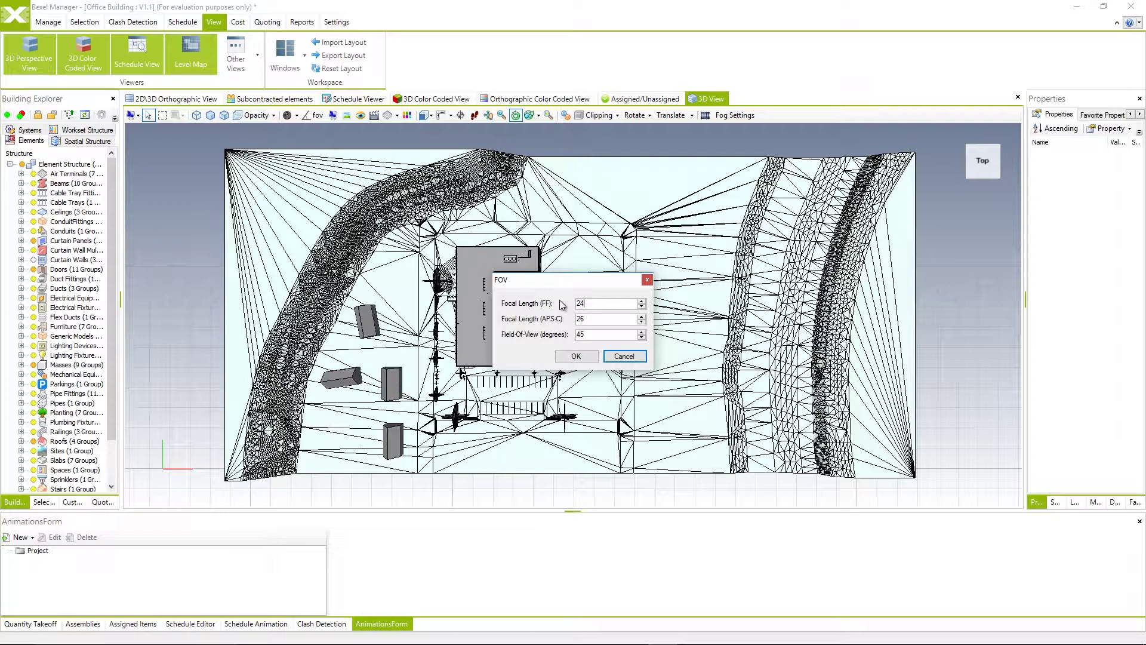
{"action": "left_click", "coordinate": [573, 356]}
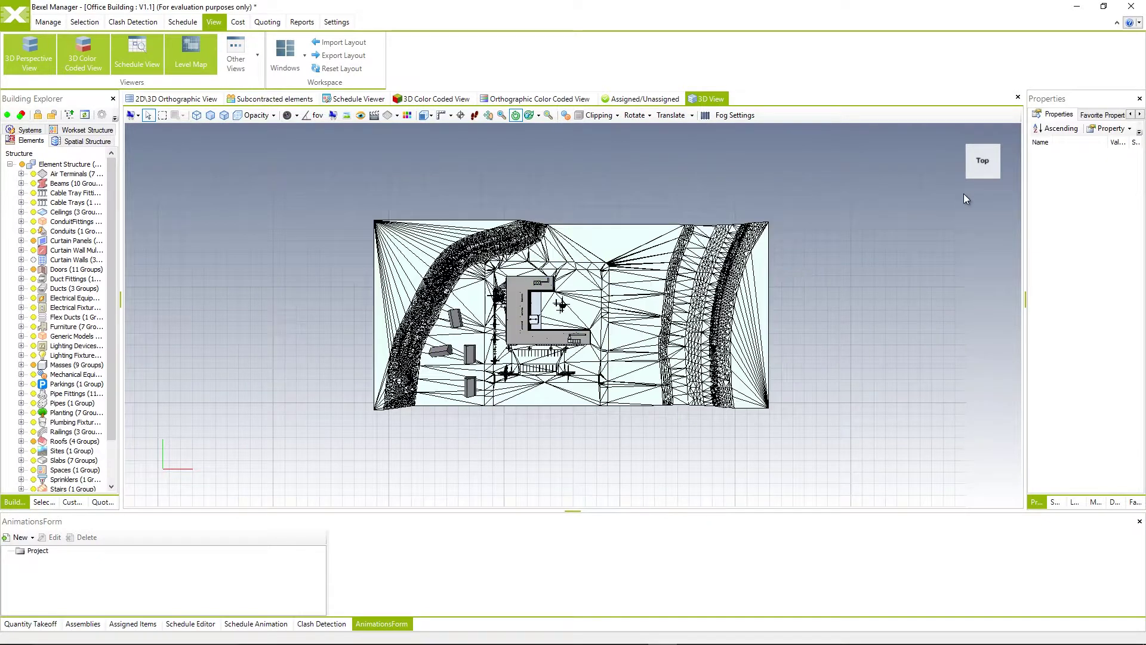
- Orbit and zoom to an elevated oblique view looking down on the office building
{"action": "left_click_drag", "start_coordinate": [982, 183], "coordinate": [573, 337]}
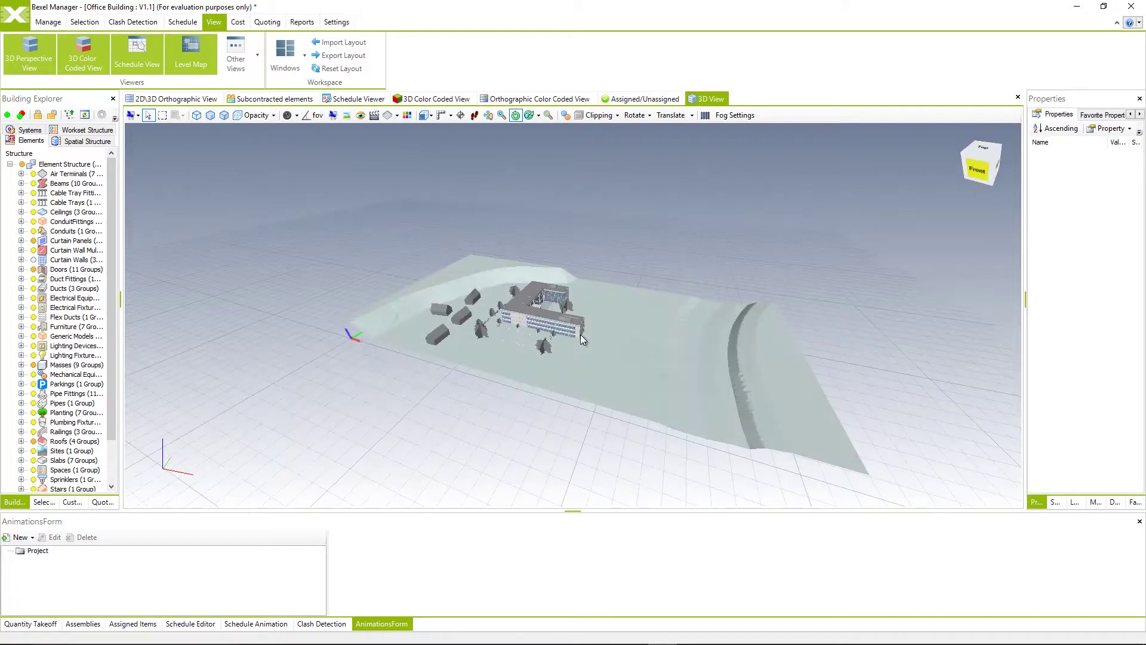
{"action": "scroll", "coordinate": [574, 337], "scroll_direction": "up", "scroll_amount": 5}
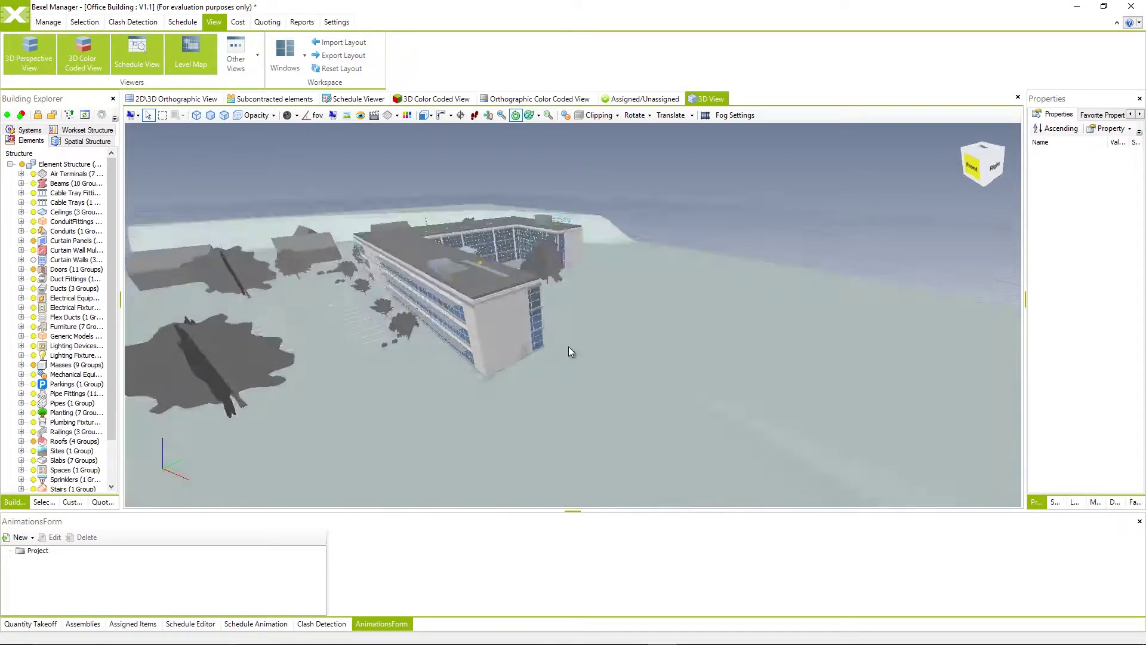
{"action": "left_click_drag", "start_coordinate": [575, 345], "coordinate": [537, 286]}
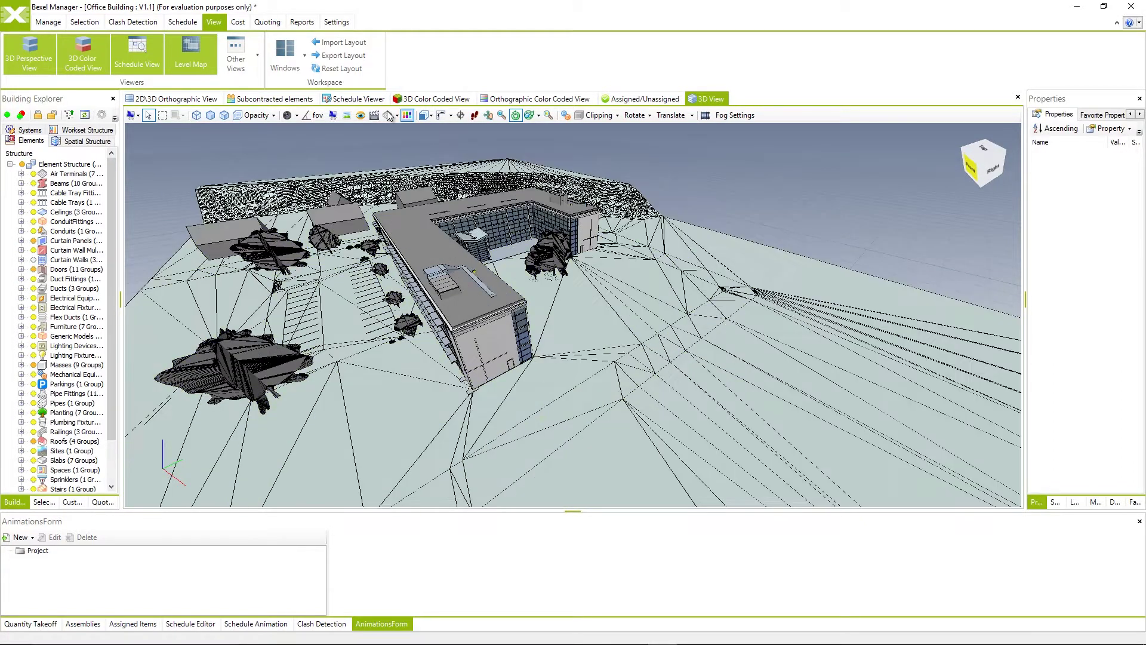
{"action": "left_click", "coordinate": [310, 116]}
- Lower the focal length to 18 (88° field of view) and orbit close to the building's corner
{"action": "double_click", "coordinate": [592, 308]}
{"action": "type", "text": "18"}
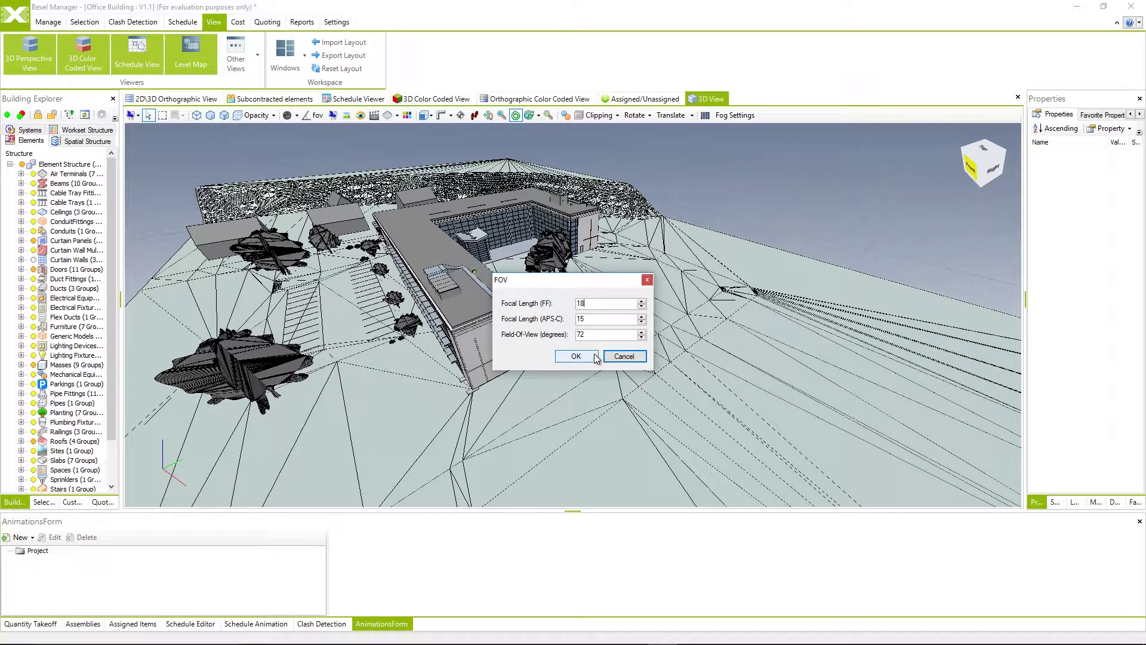
{"action": "left_click", "coordinate": [576, 357]}
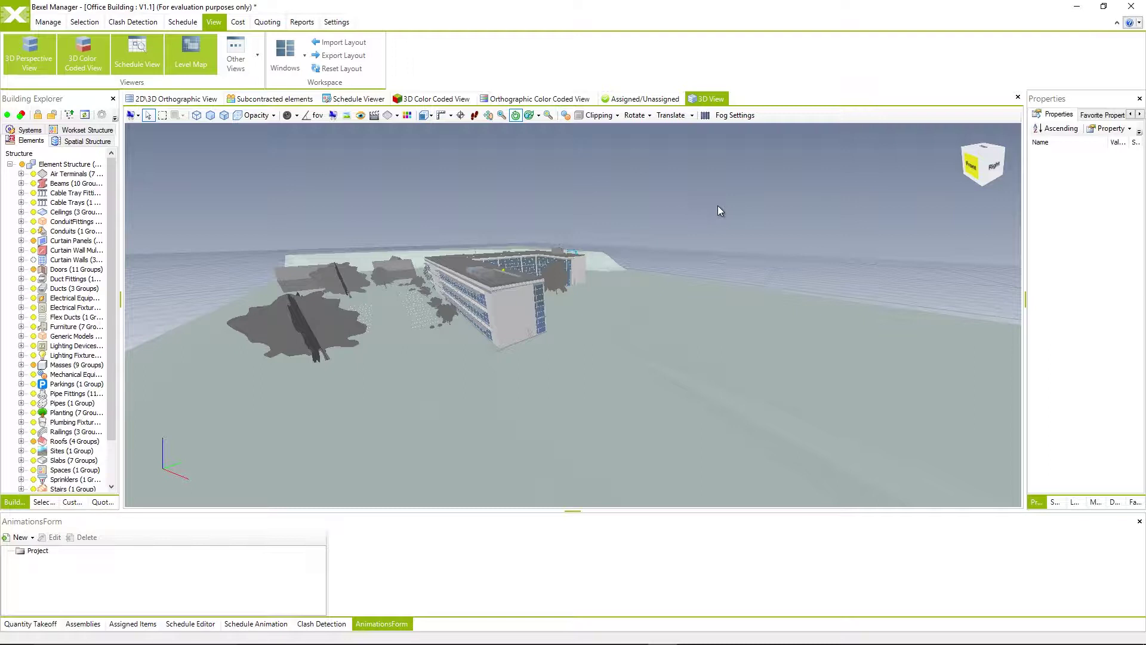
{"action": "left_click", "coordinate": [315, 116]}
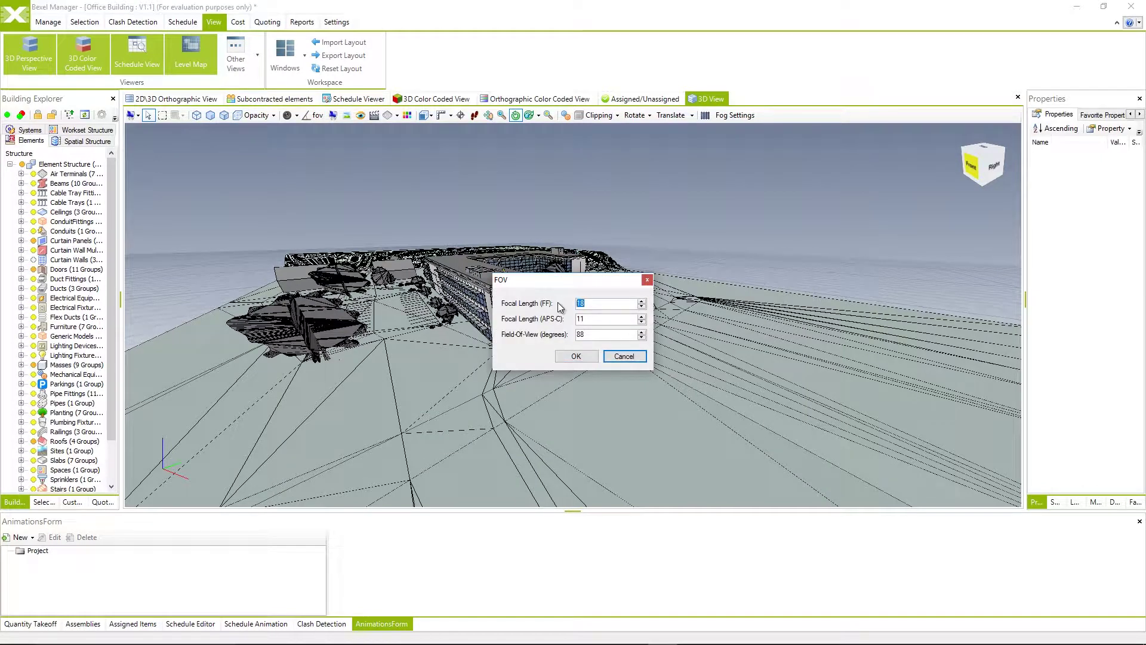
{"action": "left_click", "coordinate": [576, 356]}
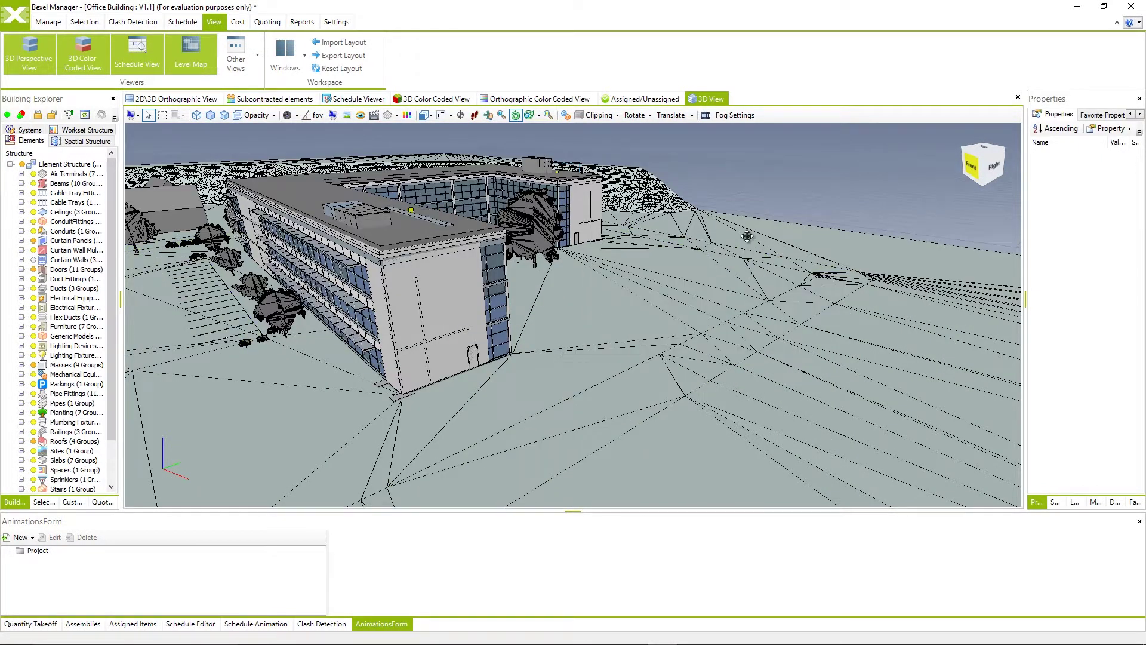
{"action": "left_click_drag", "start_coordinate": [746, 237], "coordinate": [807, 268]}
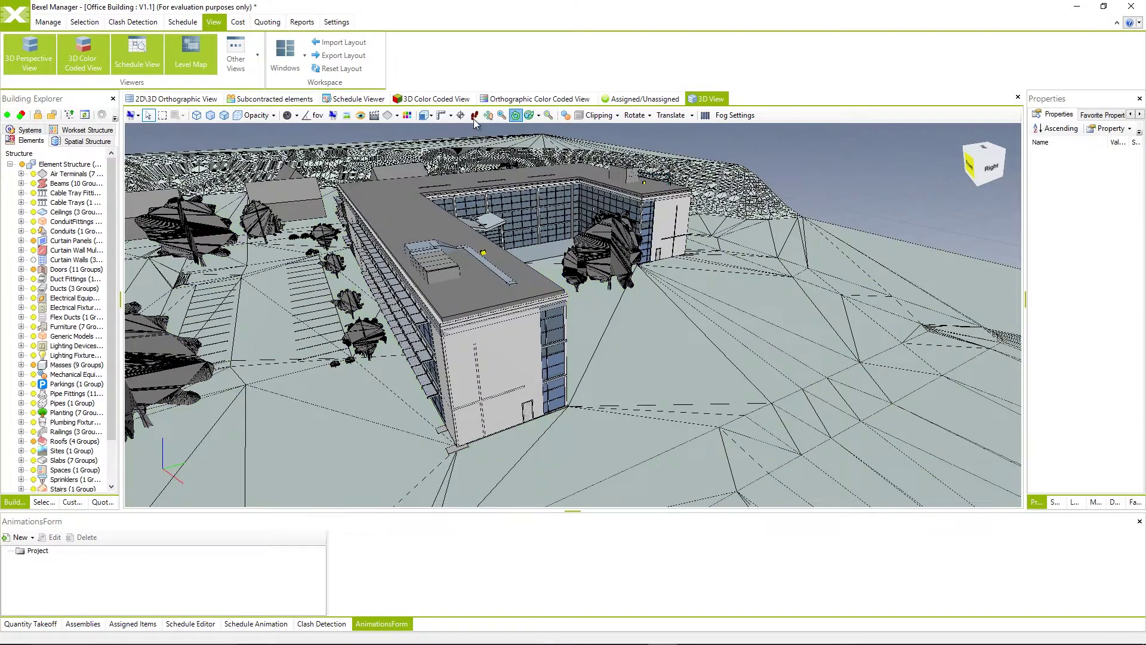
- Export a 1900×813 screenshot as test1.jpg in Pictures and close the Photo Viewer preview
{"action": "left_click", "coordinate": [351, 116]}
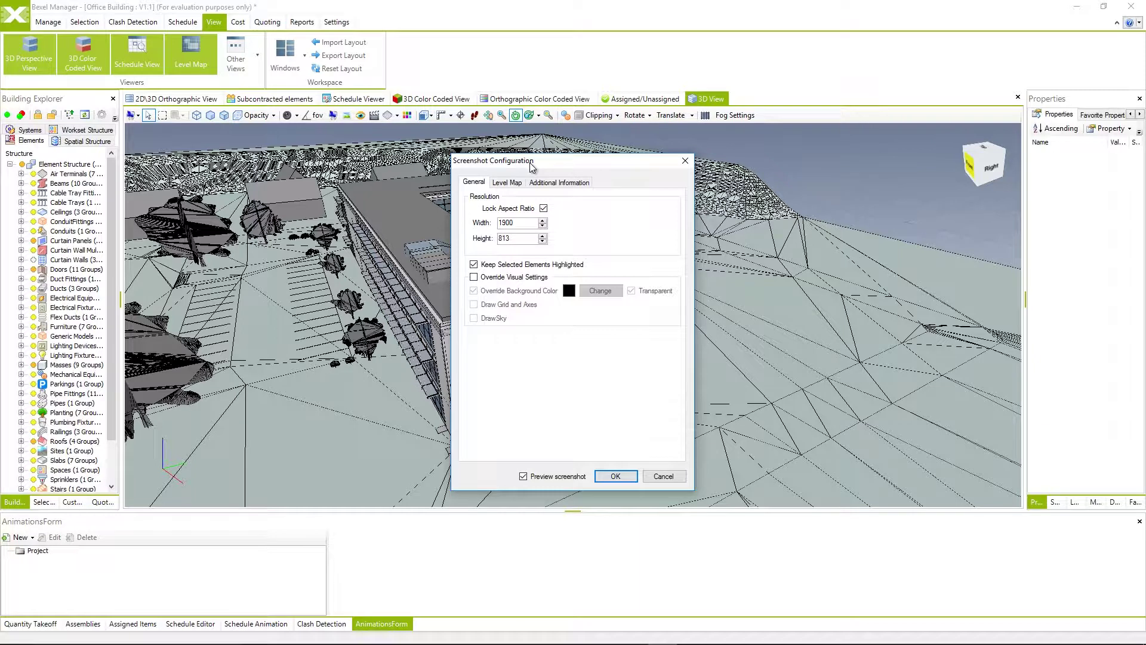
{"action": "left_click_drag", "start_coordinate": [531, 166], "coordinate": [703, 147]}
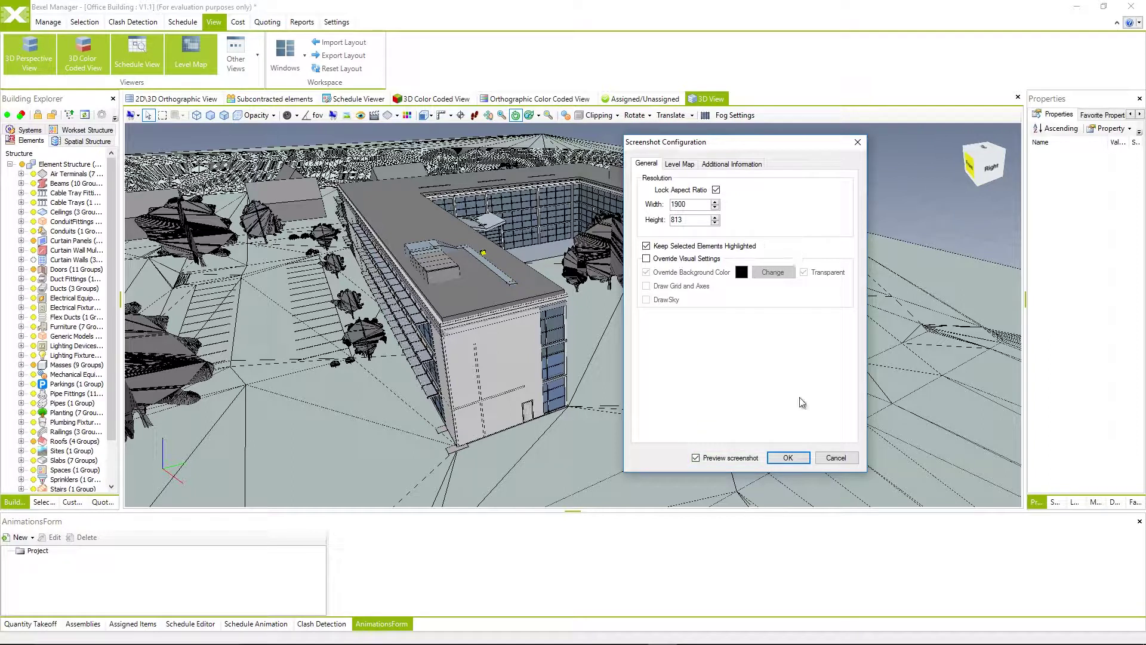
{"action": "left_click", "coordinate": [789, 458]}
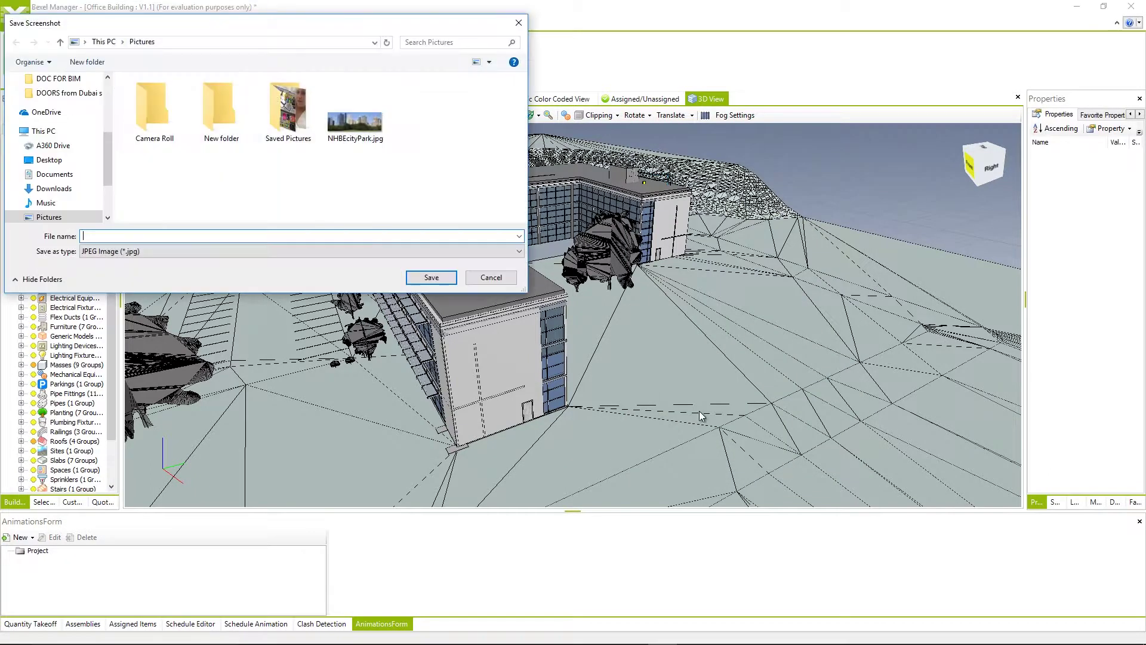
{"action": "type", "text": "test1"}
{"action": "left_click", "coordinate": [452, 278]}
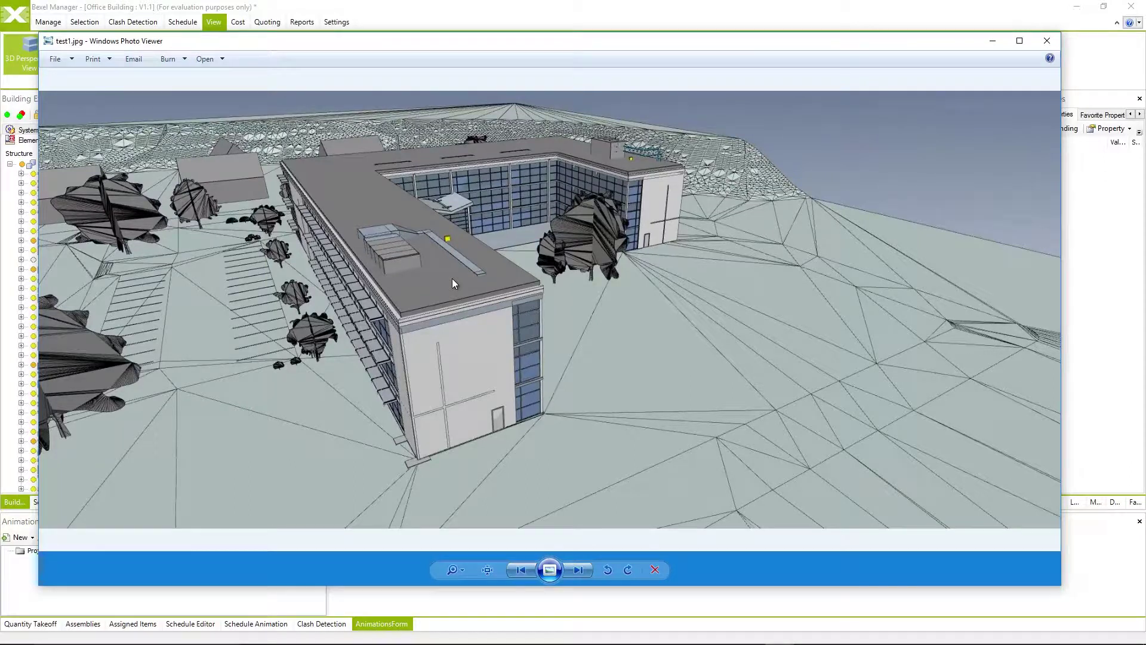
{"action": "left_click", "coordinate": [1047, 40]}
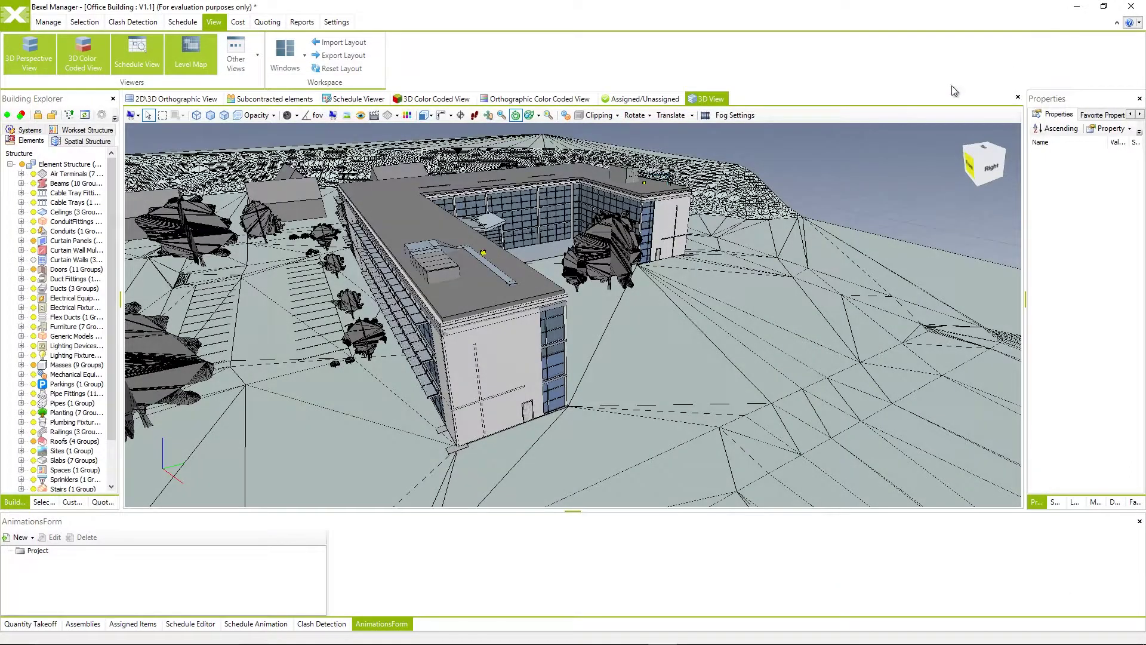
- Highlight the building by selecting its main mass, then accept the screenshot settings
{"action": "left_click", "coordinate": [523, 344]}
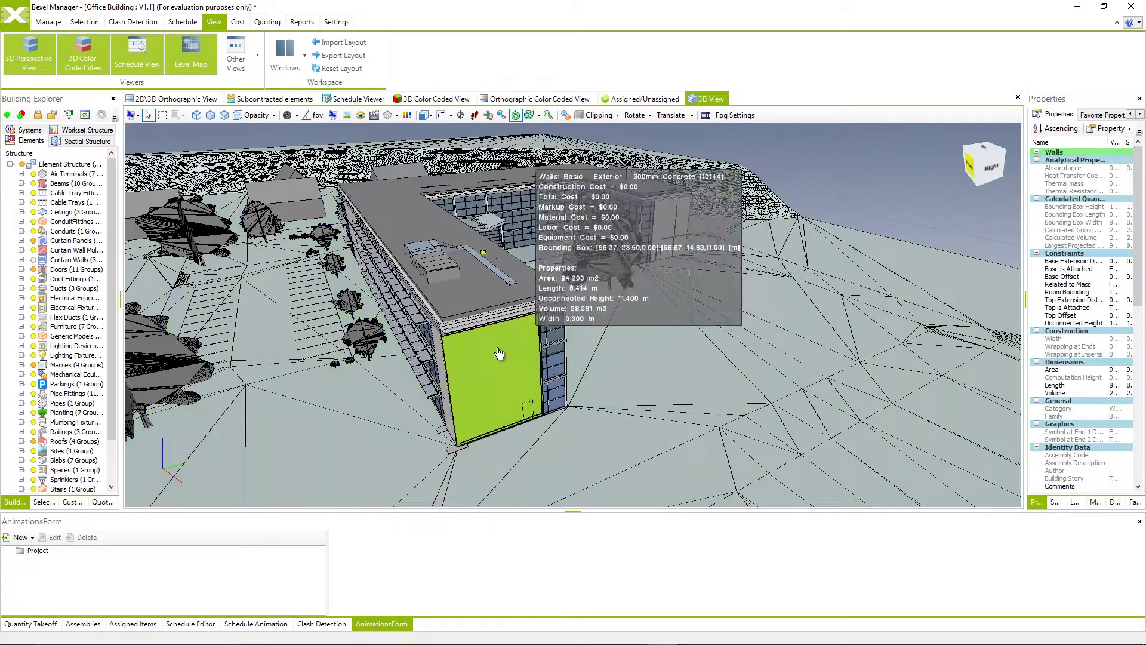
{"action": "left_click", "coordinate": [460, 321]}
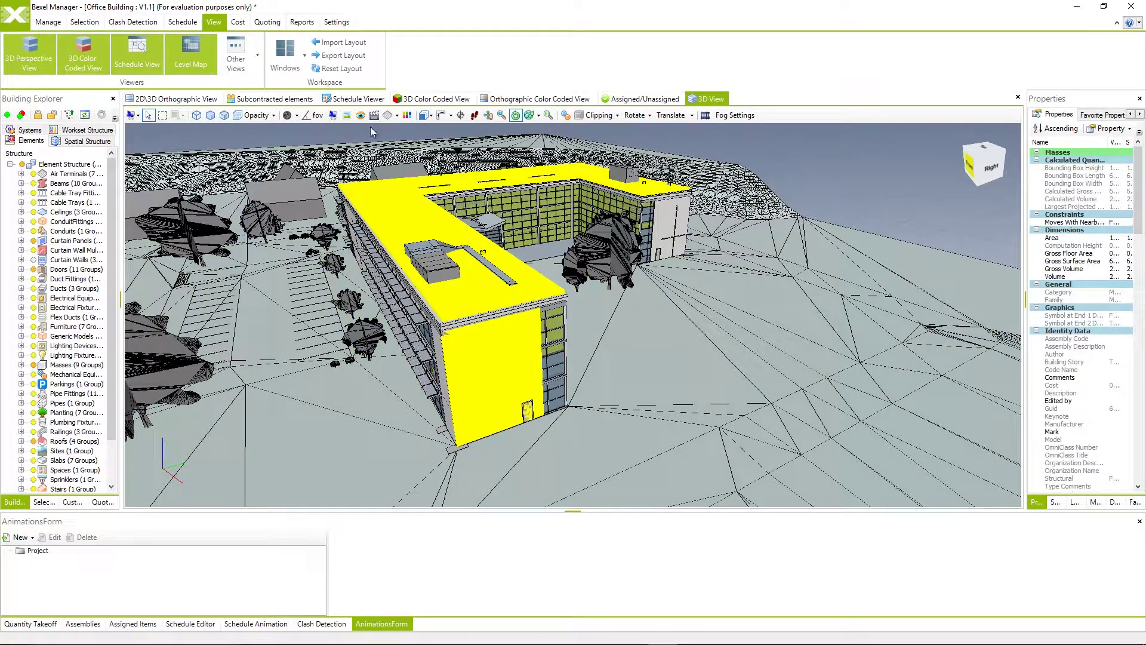
{"action": "left_click", "coordinate": [348, 116]}
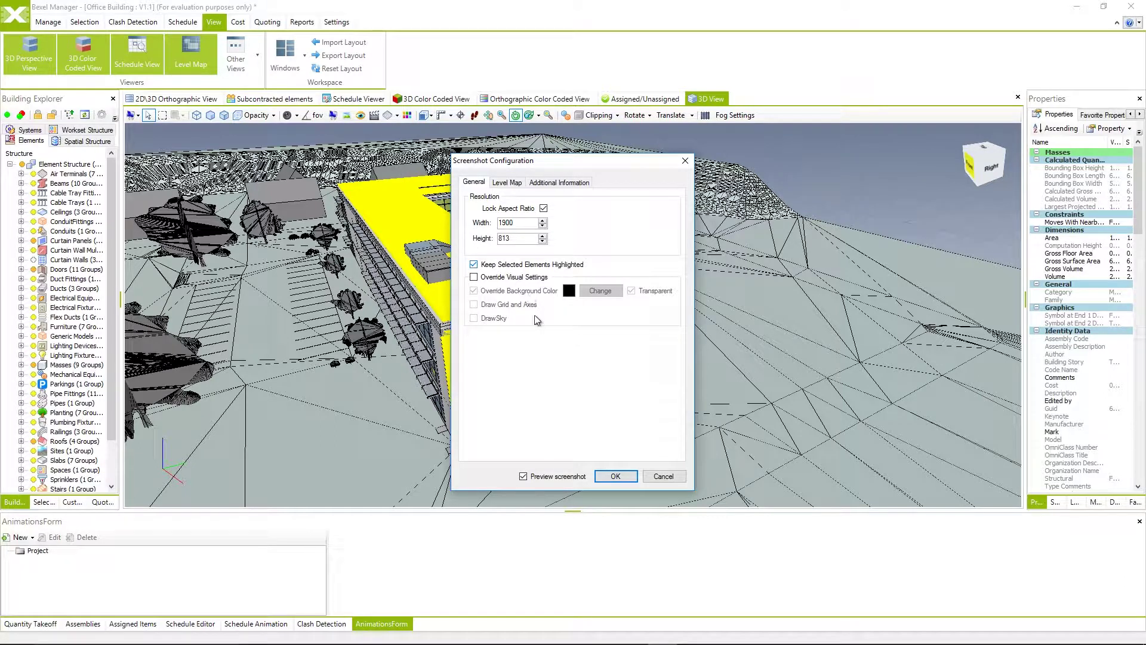
{"action": "left_click", "coordinate": [620, 476]}
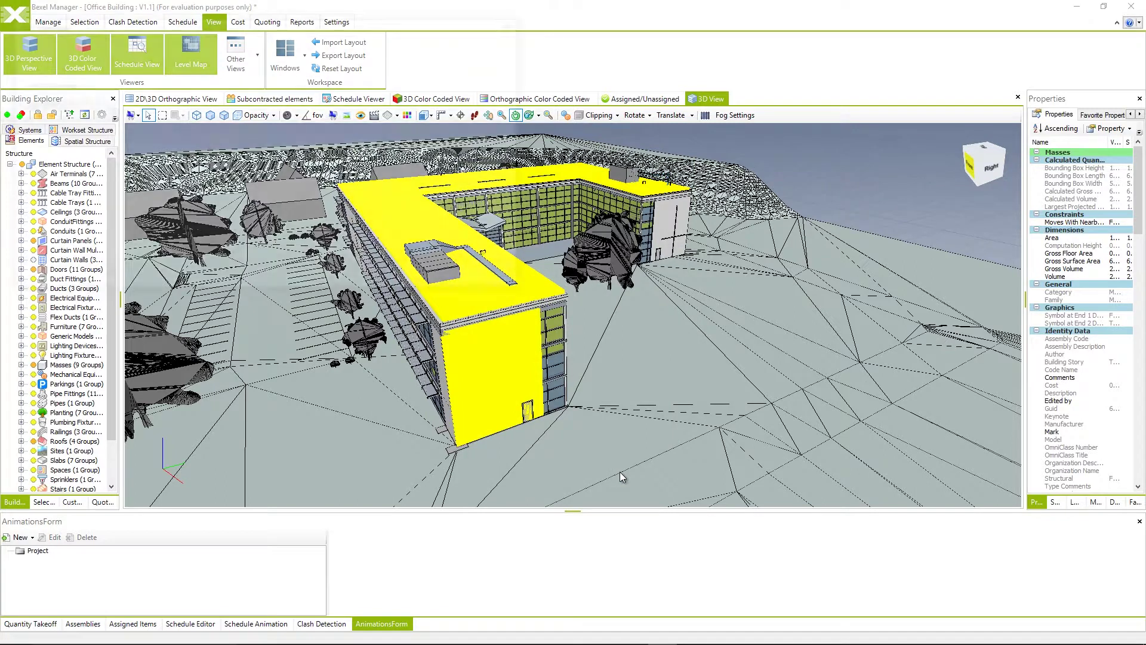
- Overwrite test1.jpg with the highlighted screenshot and close the preview
{"action": "left_click", "coordinate": [425, 120]}
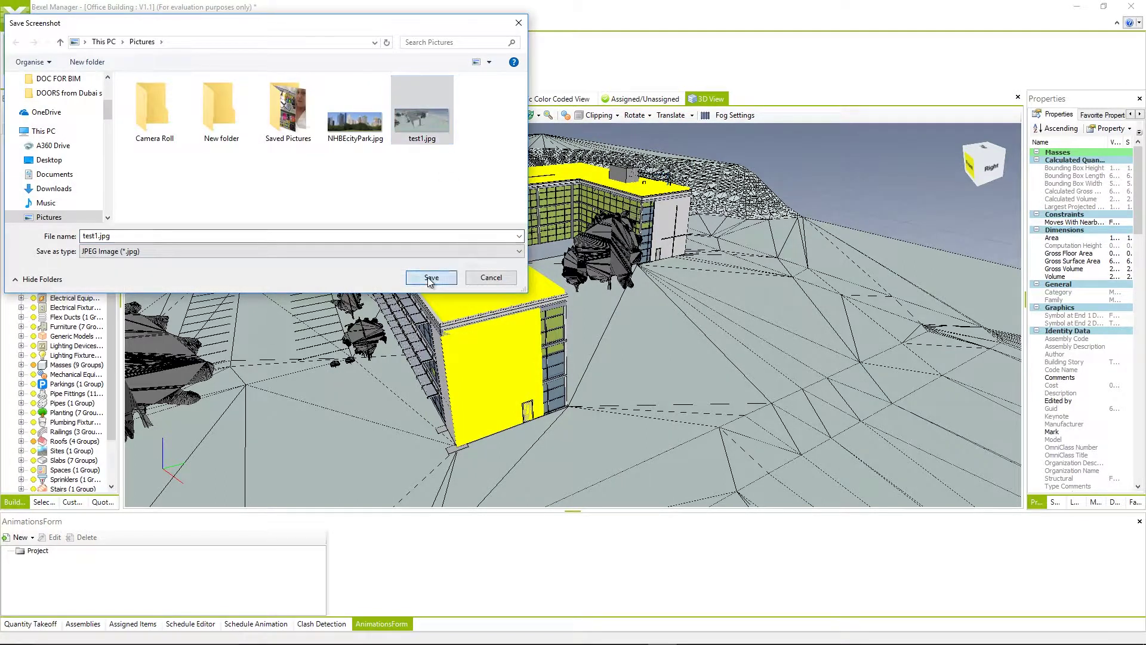
{"action": "left_click", "coordinate": [431, 277]}
{"action": "left_click", "coordinate": [602, 335]}
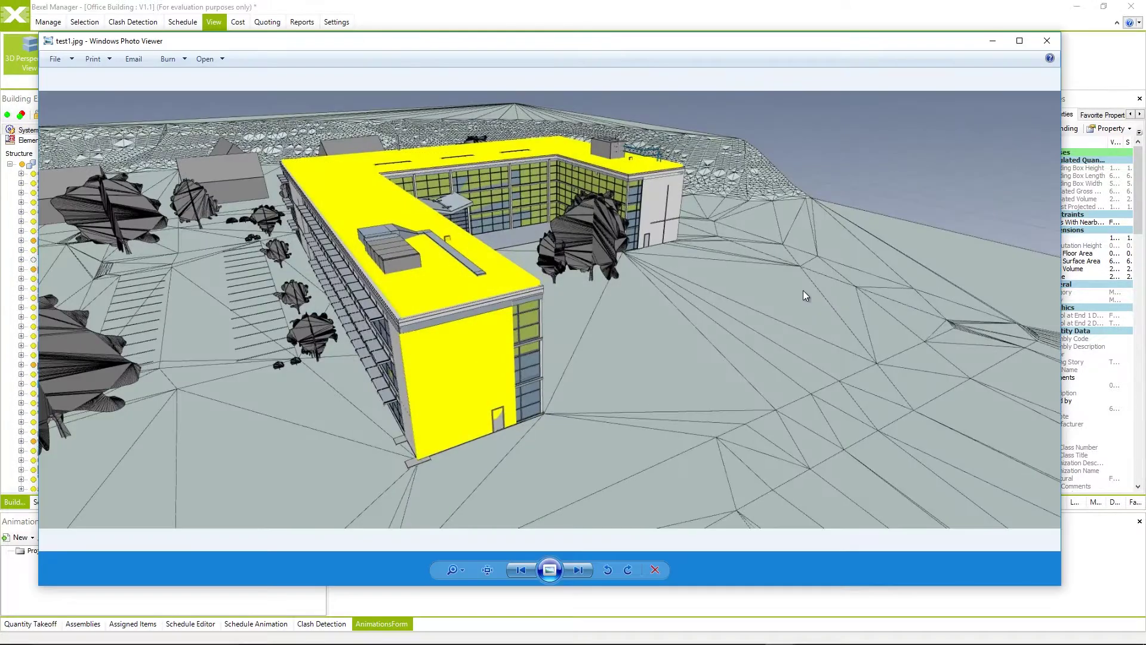
{"action": "left_click", "coordinate": [1047, 41]}
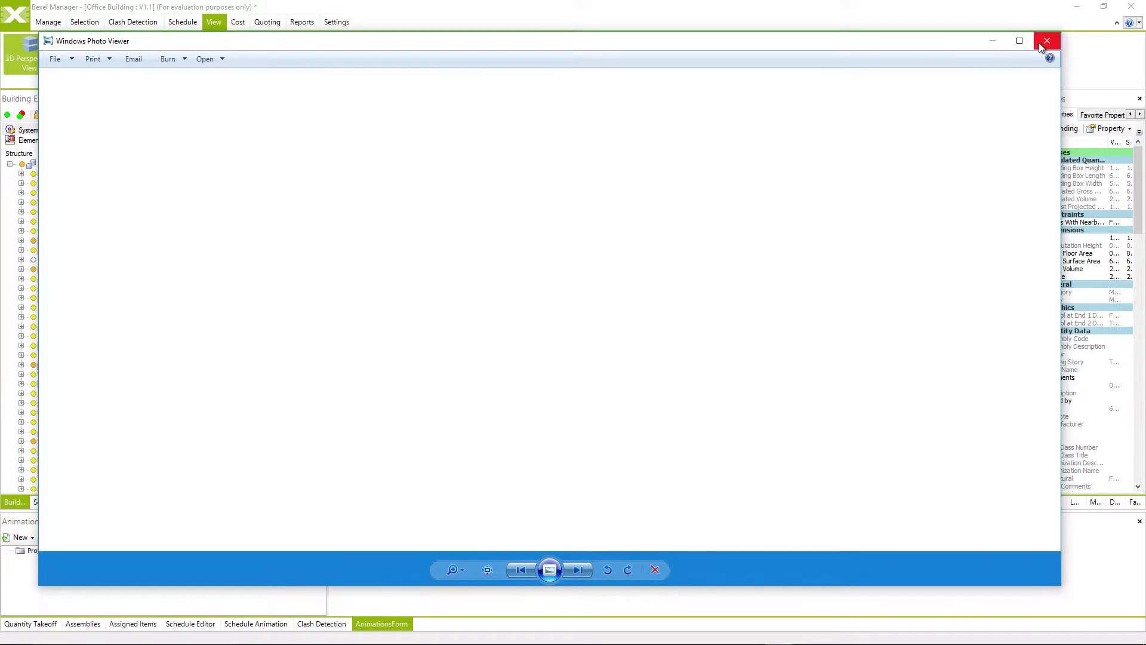
{"action": "left_click", "coordinate": [916, 152]}
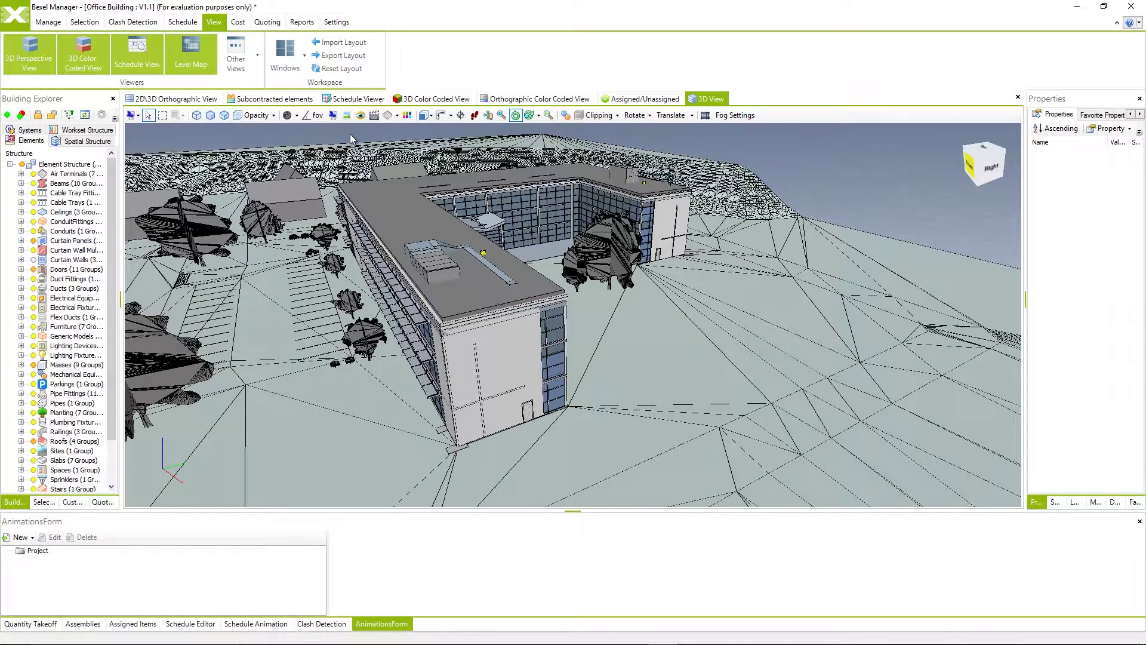
- Export a screenshot with Override Visual Settings on as test.png and close the preview
{"action": "left_click", "coordinate": [346, 115]}
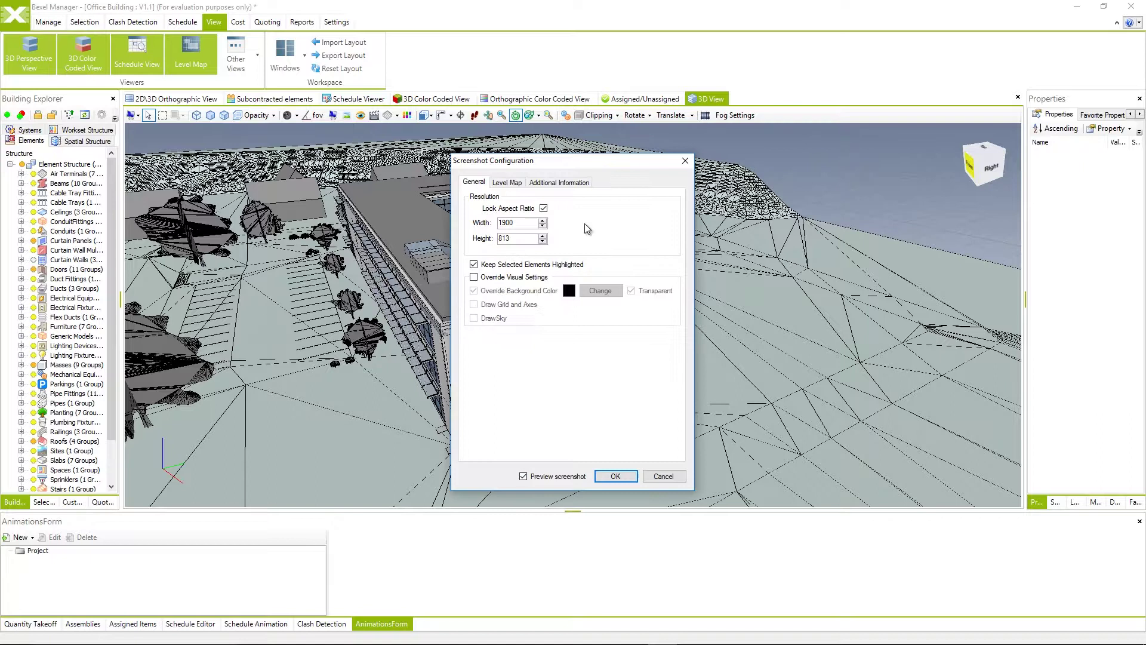
{"action": "left_click", "coordinate": [474, 277]}
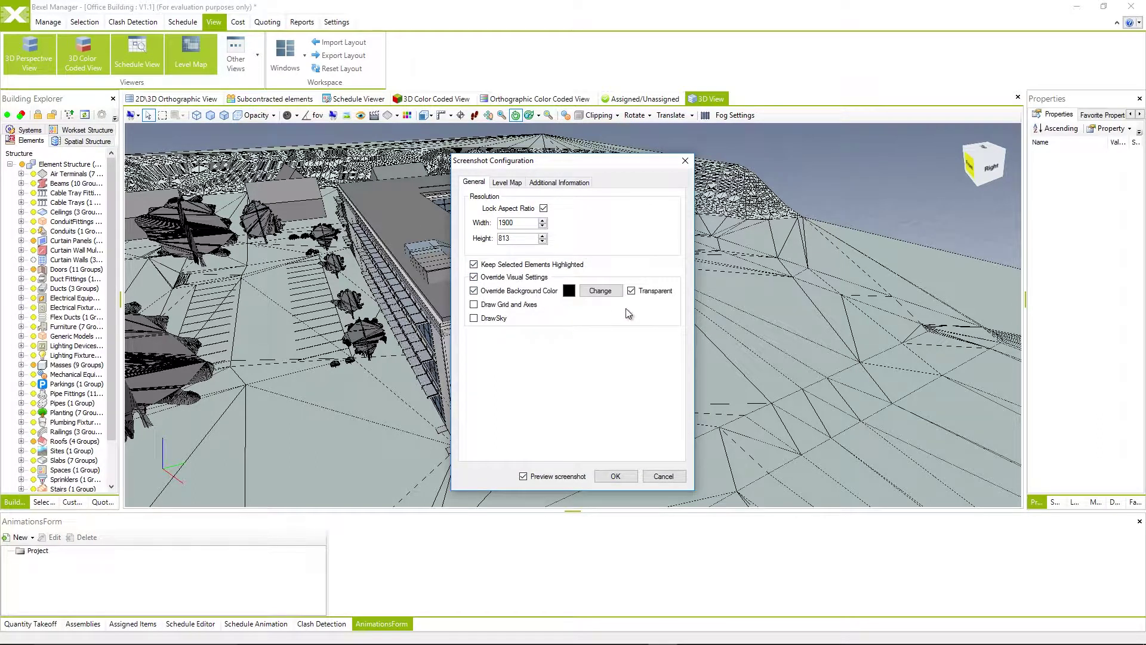
{"action": "left_click", "coordinate": [619, 475]}
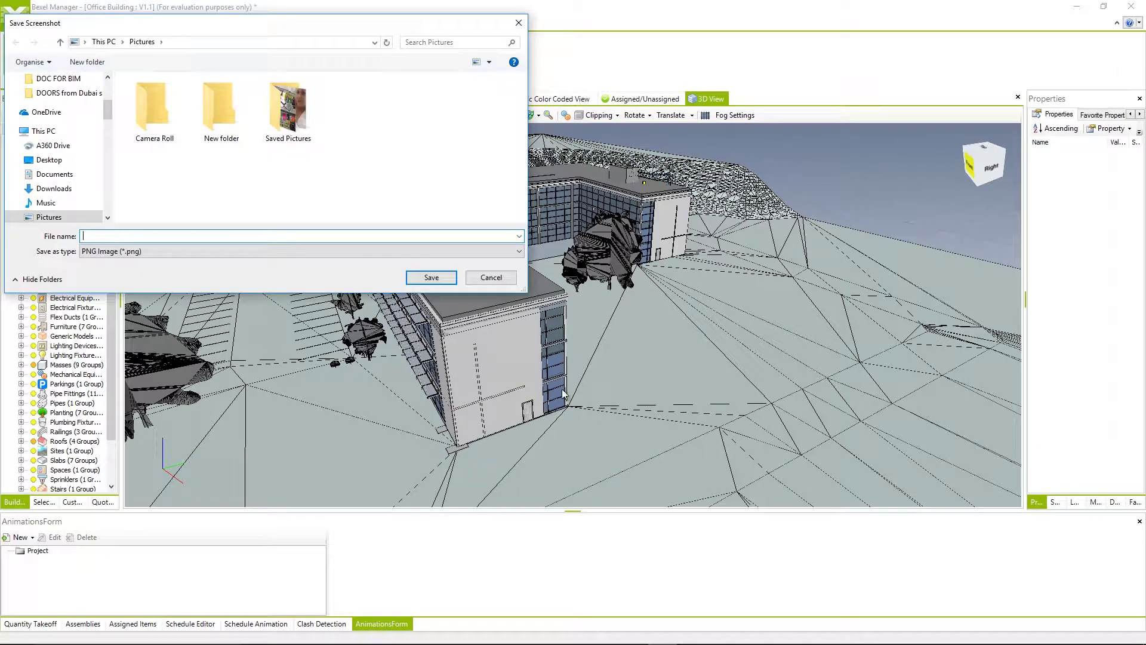
{"action": "type", "text": "test"}
{"action": "left_click", "coordinate": [429, 278]}
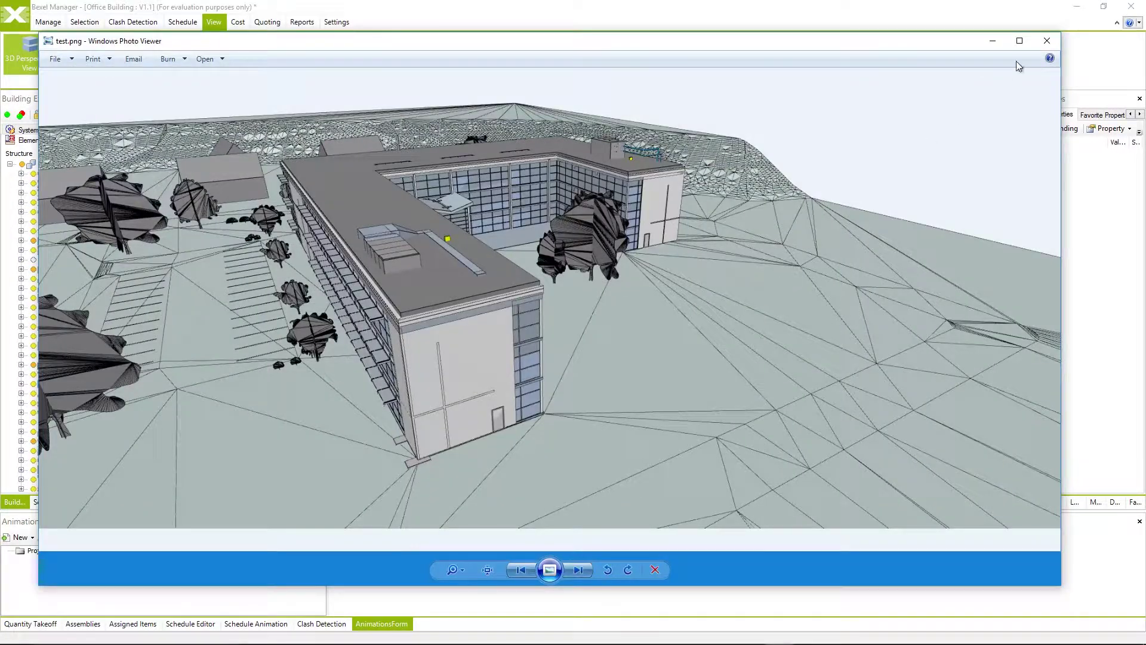
{"action": "left_click", "coordinate": [1038, 47]}
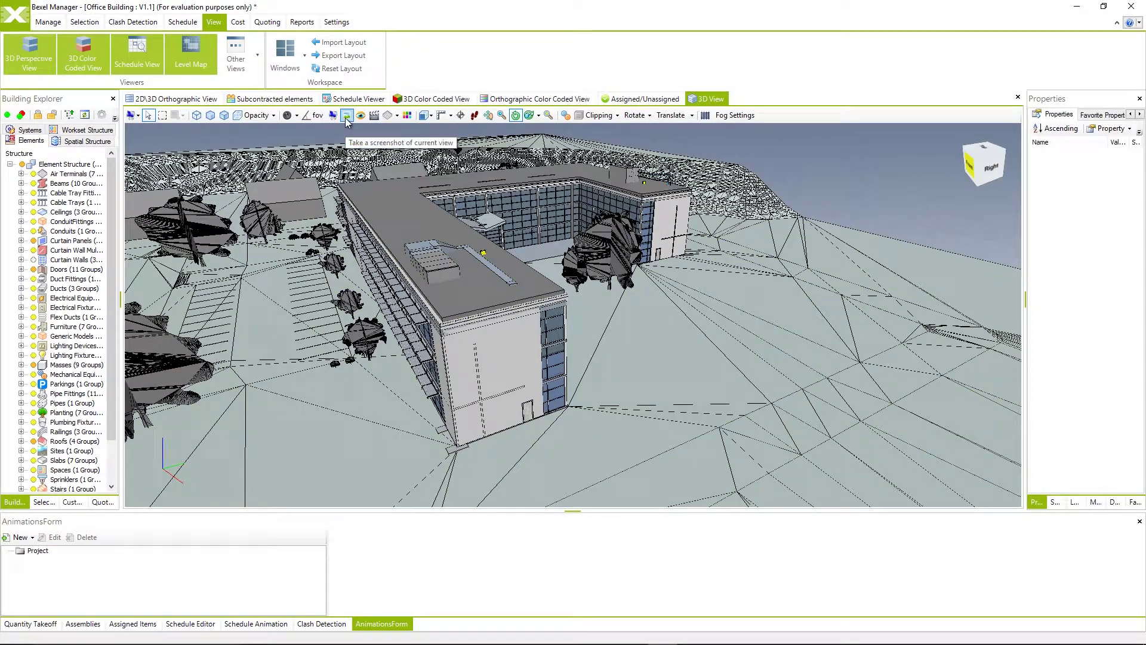
- Widen the Properties panel, show its Level Map tab, and orbit to face the long facade
{"action": "left_click", "coordinate": [1014, 421]}
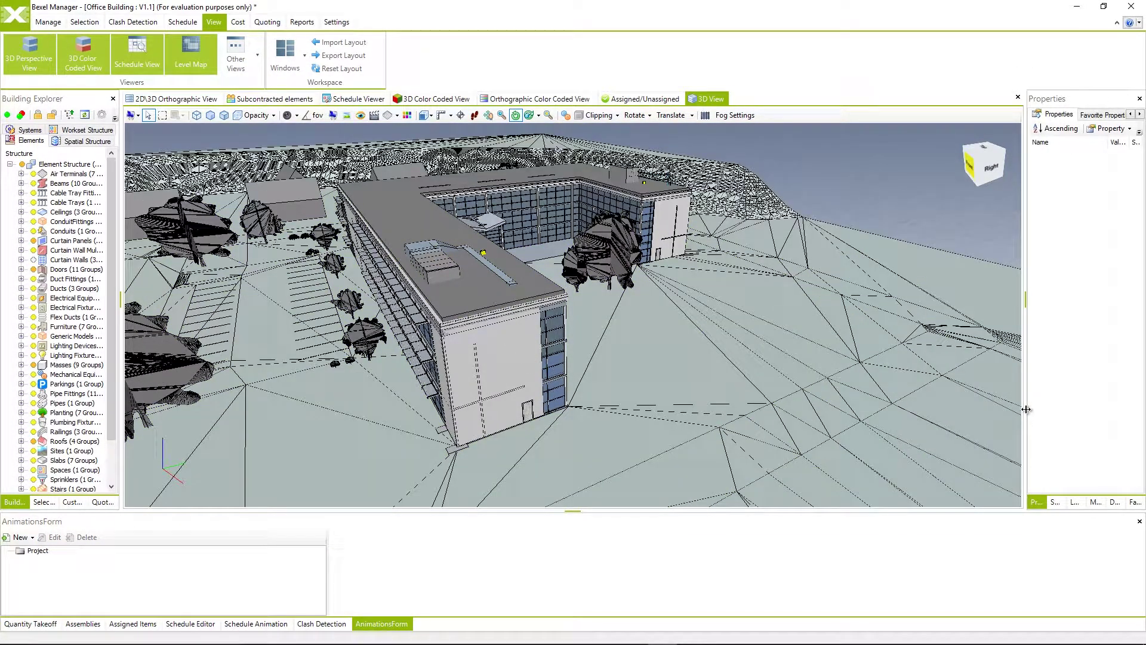
{"action": "left_click_drag", "start_coordinate": [1026, 410], "coordinate": [970, 407]}
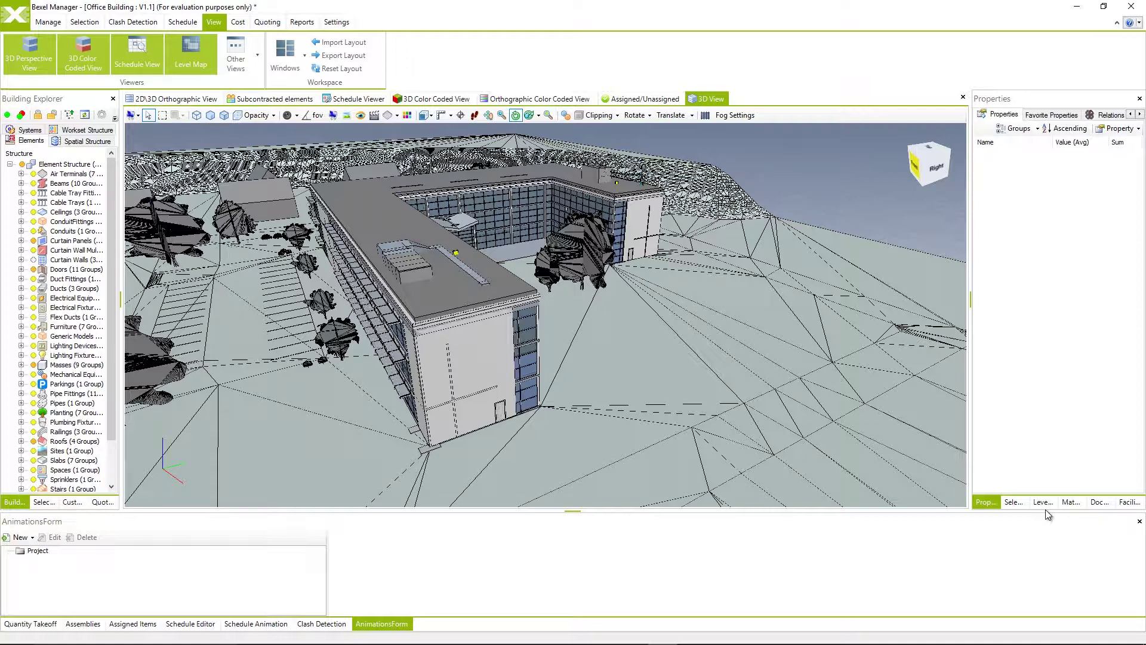
{"action": "left_click", "coordinate": [1043, 502]}
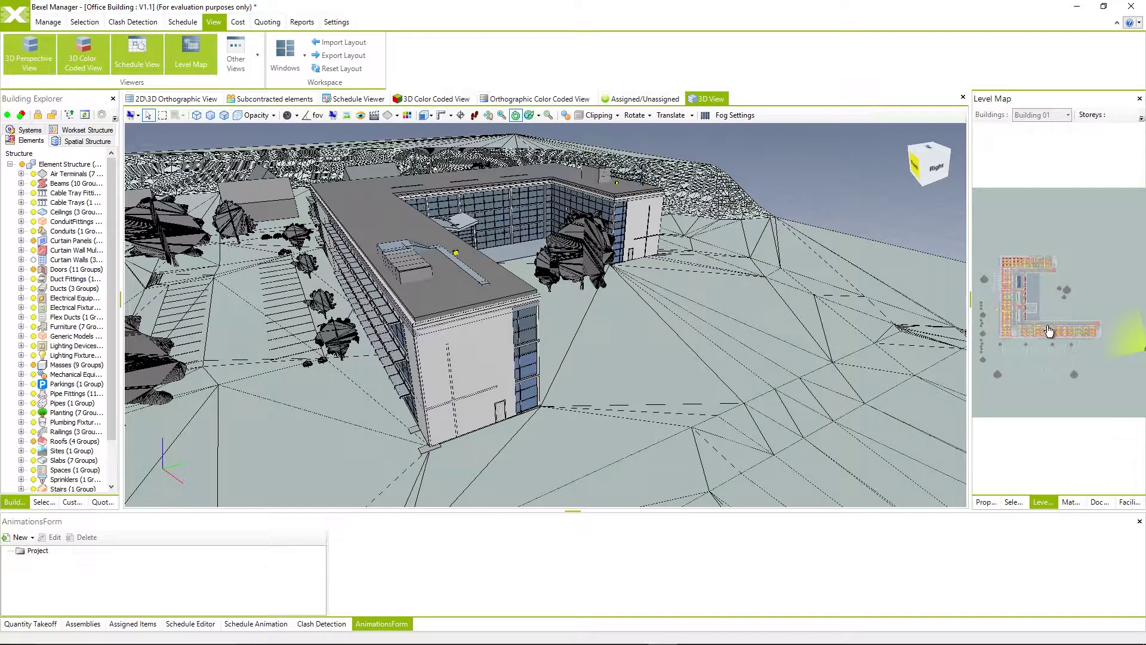
{"action": "left_click_drag", "start_coordinate": [1048, 324], "coordinate": [1035, 330]}
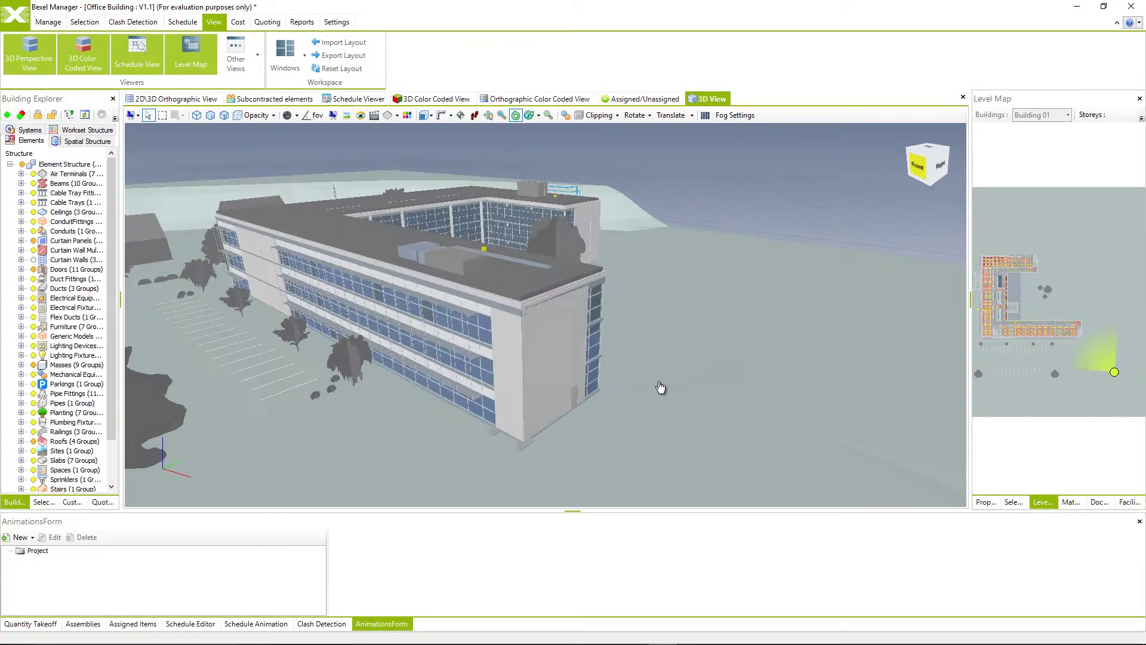
{"action": "left_click_drag", "start_coordinate": [666, 390], "coordinate": [703, 381]}
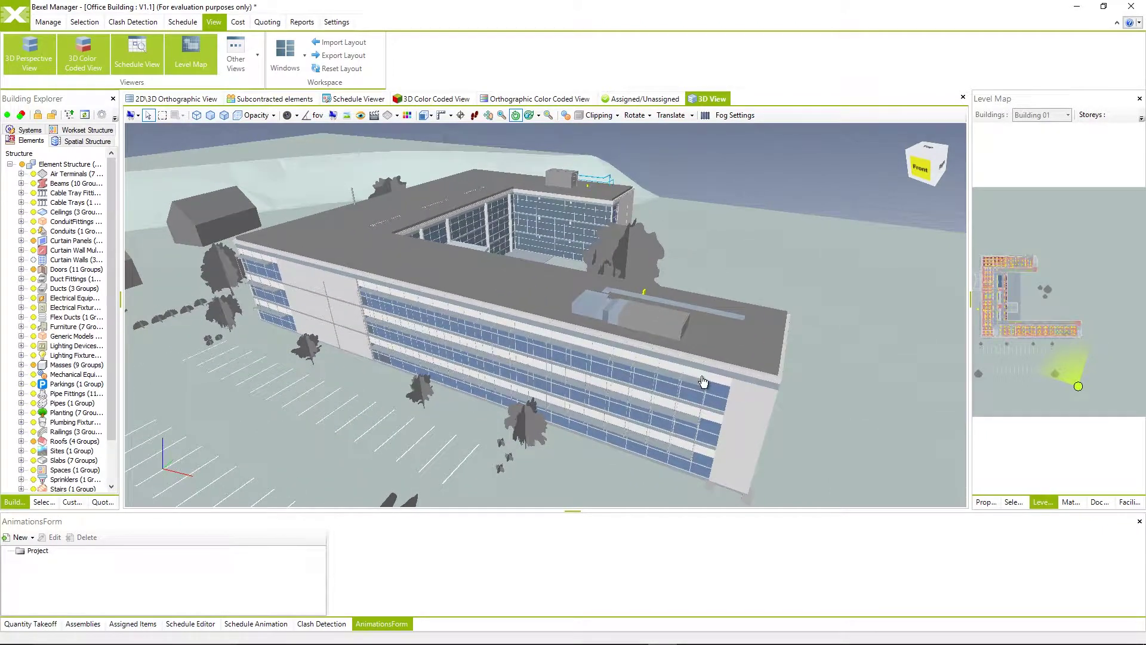
- Configure the screenshot with Override Visual Settings off and Show Level Map on
{"action": "left_click", "coordinate": [351, 130]}
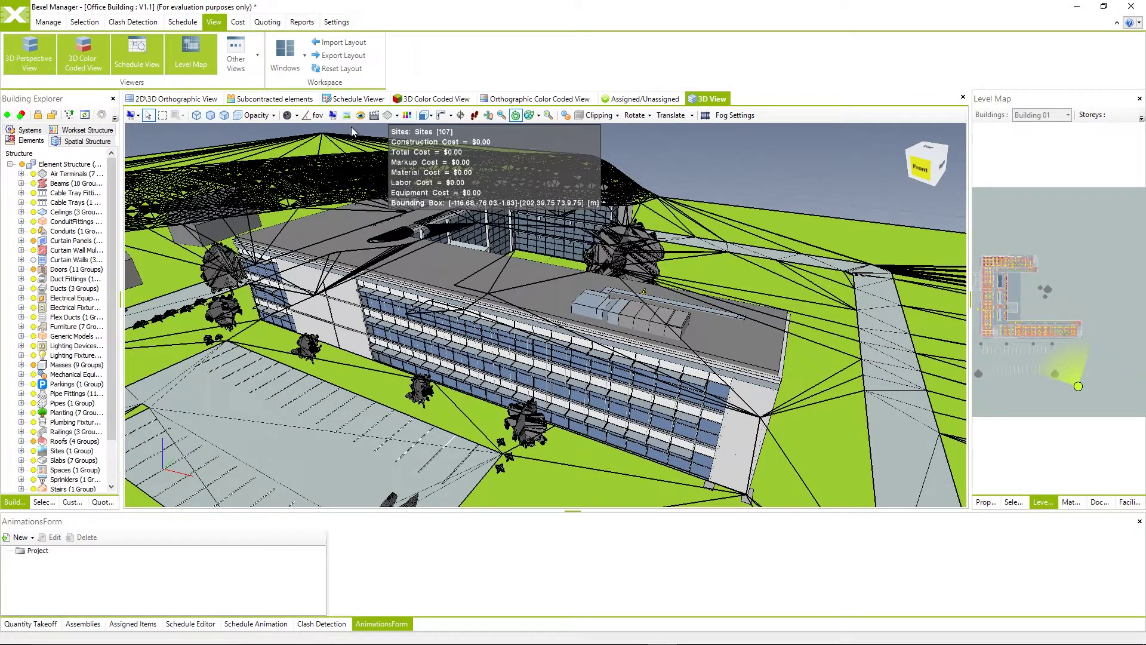
{"action": "left_click", "coordinate": [347, 115]}
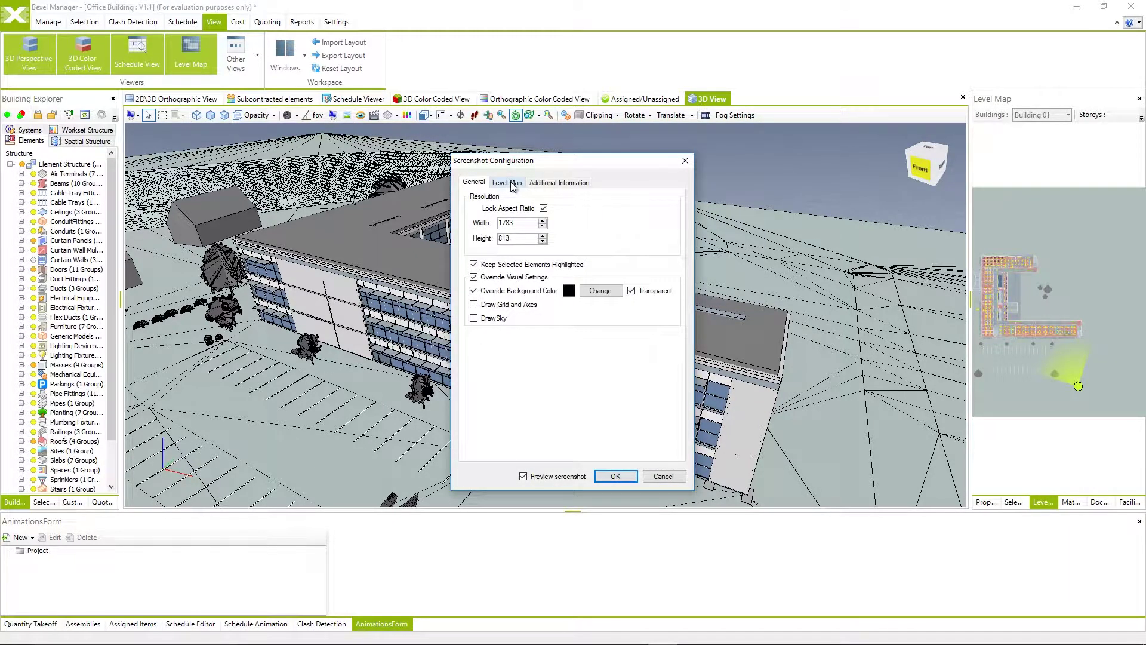
{"action": "left_click", "coordinate": [474, 277]}
{"action": "left_click", "coordinate": [508, 184]}
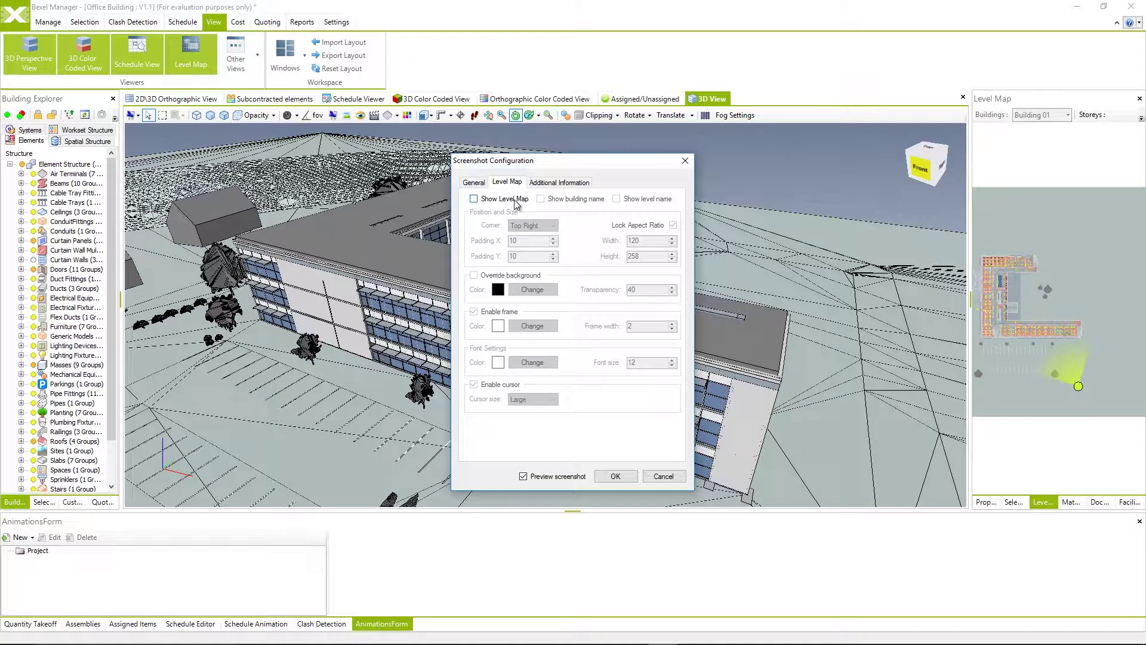
{"action": "left_click", "coordinate": [474, 198]}
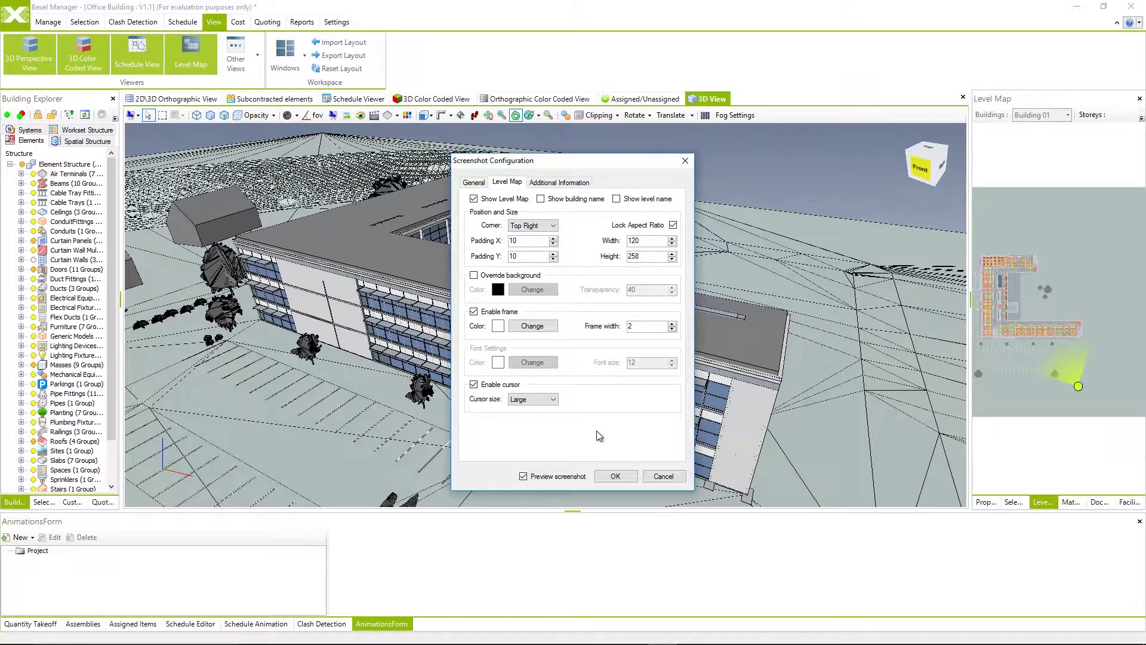
{"action": "left_click", "coordinate": [614, 476]}
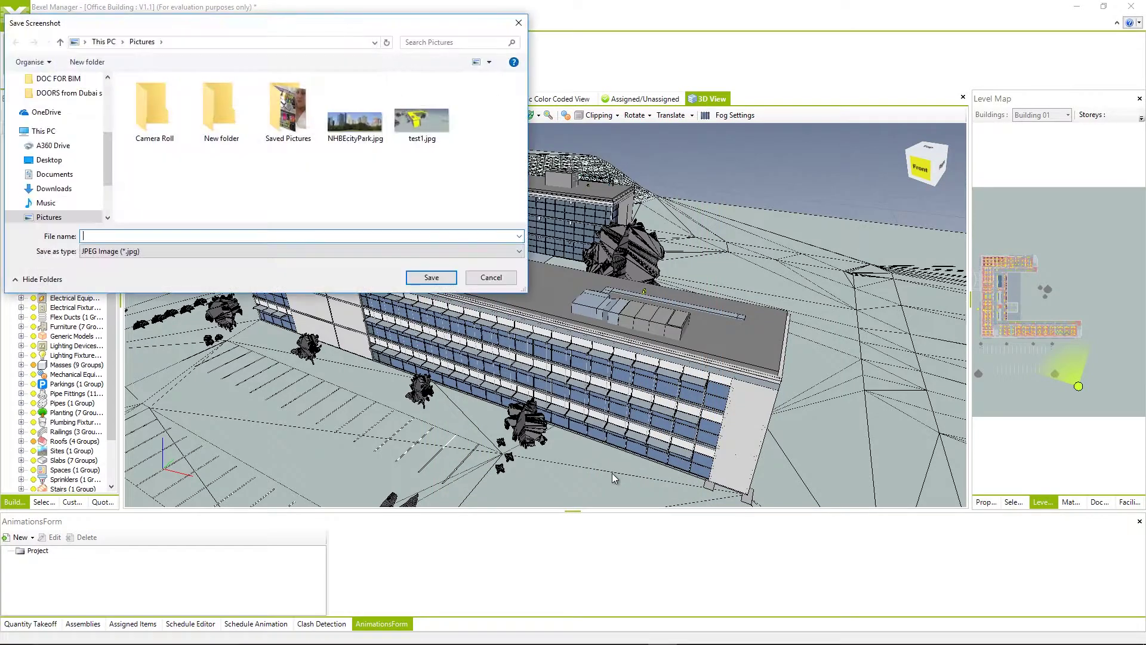
- Save the level-map screenshot as test2.jpg and close the Photo Viewer preview
{"action": "type", "text": "test2"}
{"action": "left_click", "coordinate": [431, 278]}
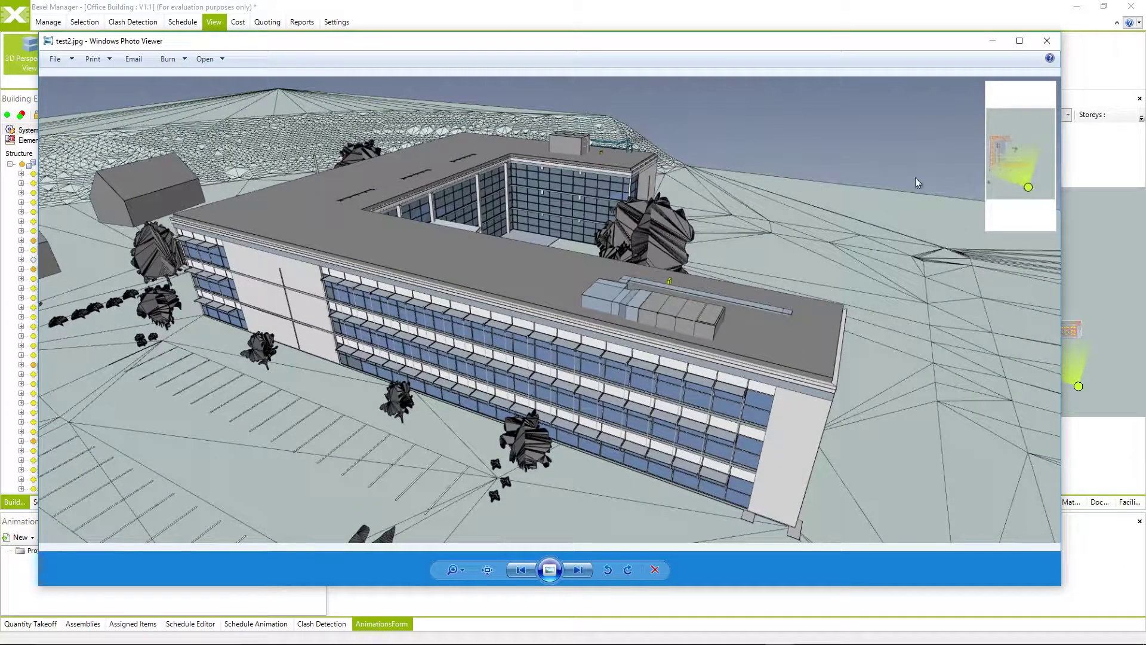
{"action": "left_click", "coordinate": [1051, 43]}
- Enable Show Additional Information and change the custom caption to 'This is test screenshot 2'
{"action": "left_click", "coordinate": [347, 118]}
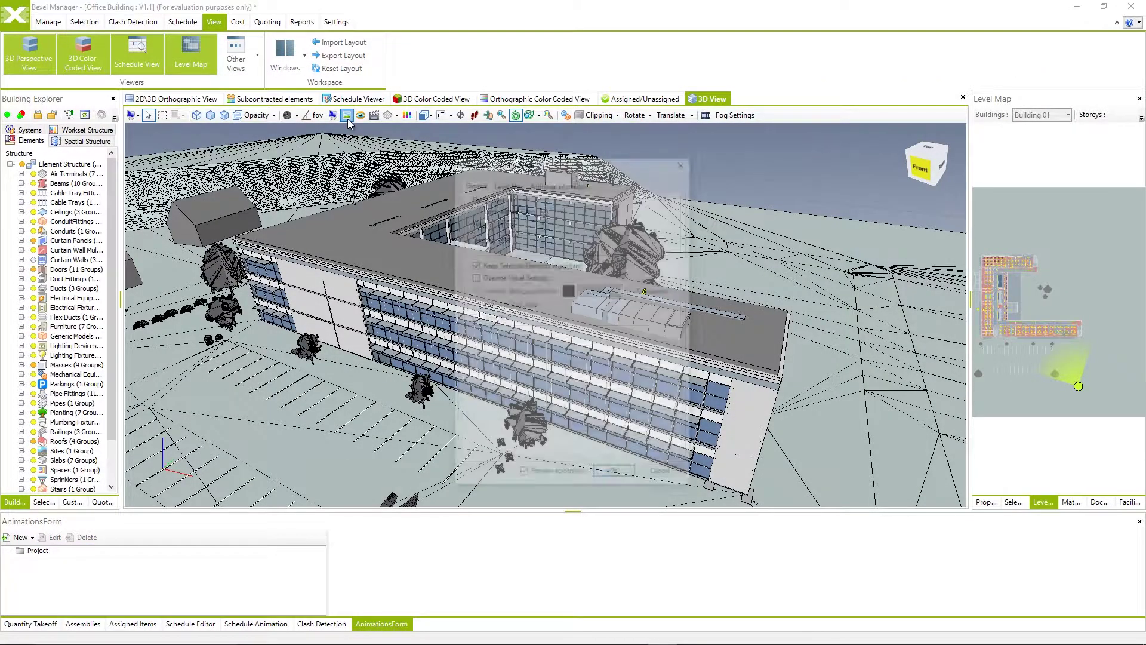
{"action": "left_click", "coordinate": [507, 183]}
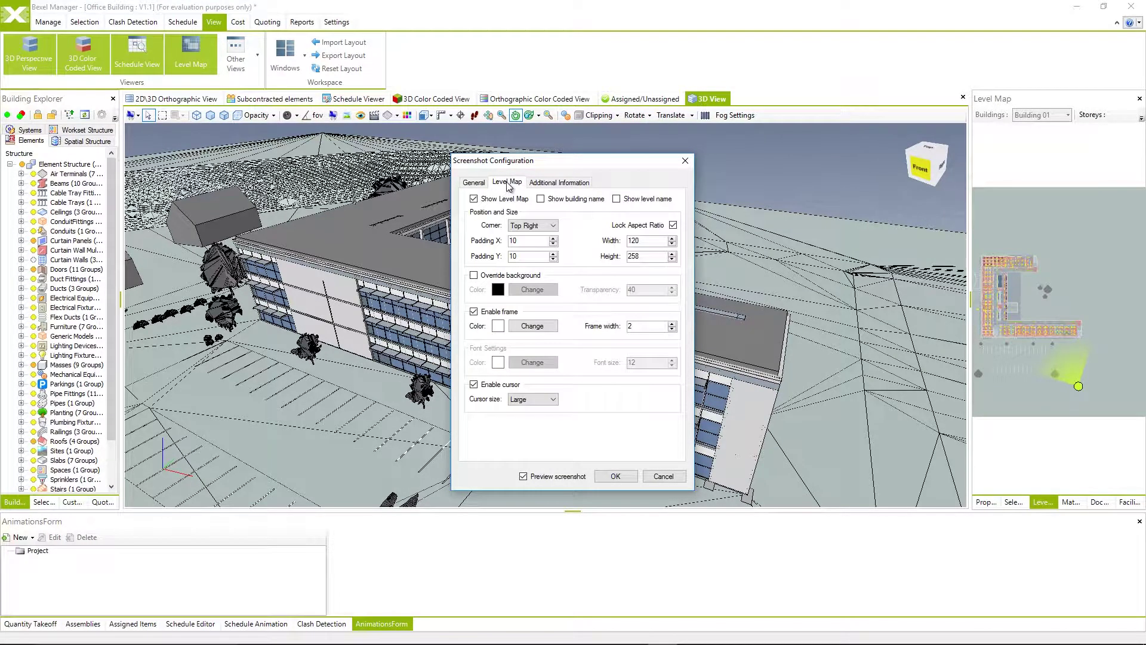
{"action": "left_click", "coordinate": [556, 182]}
{"action": "left_click", "coordinate": [475, 199]}
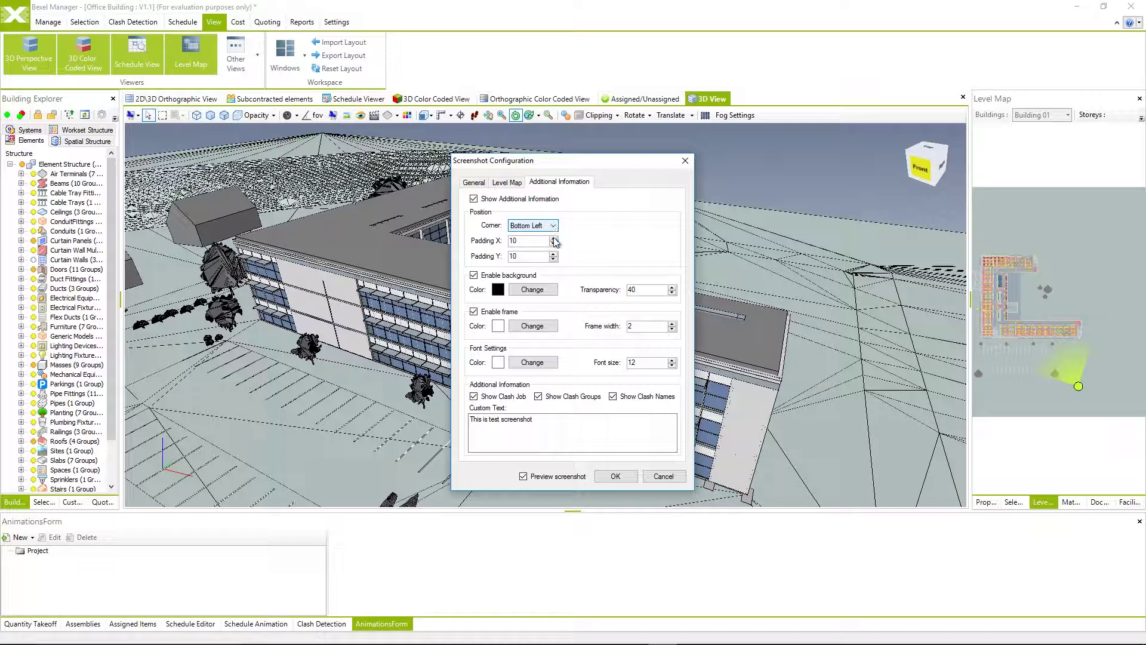
{"action": "left_click", "coordinate": [548, 423]}
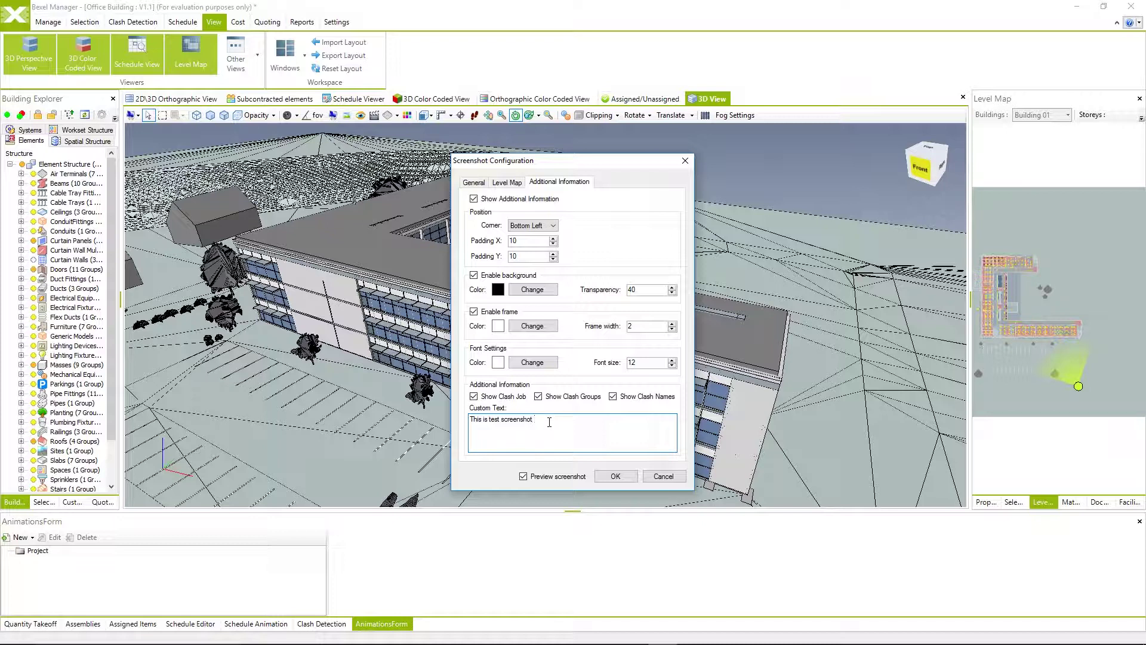
{"action": "type", "text": "2"}
- Save the screenshot as test3.jpg, then close the Photo Viewer preview
{"action": "left_click", "coordinate": [621, 476]}
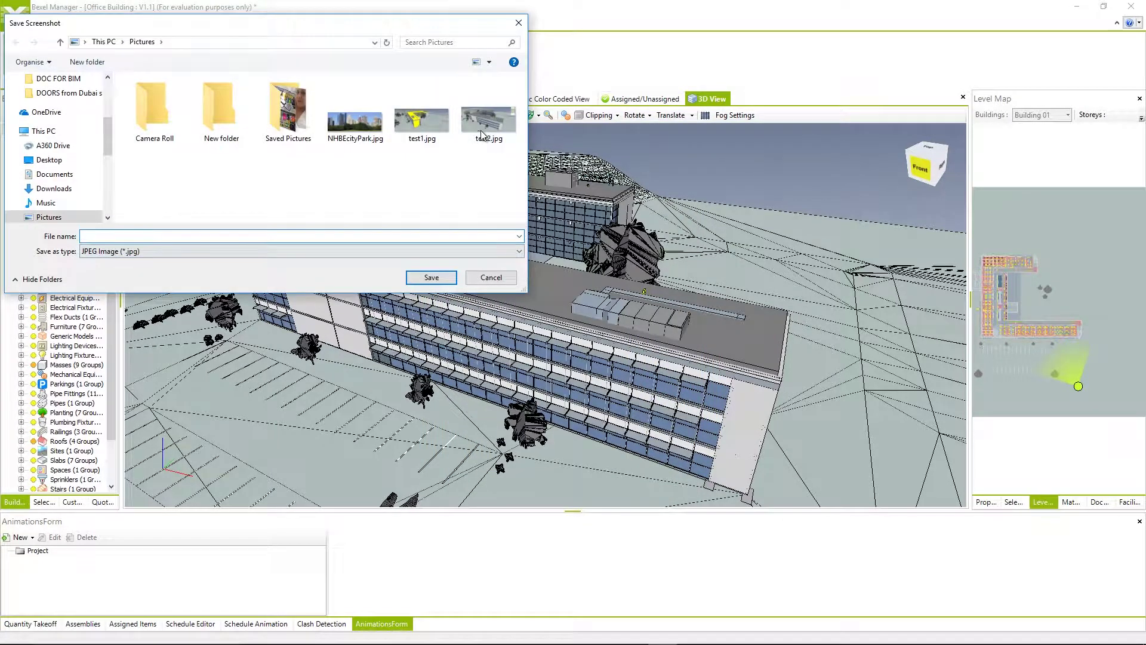
{"action": "left_click", "coordinate": [481, 135]}
{"action": "left_click", "coordinate": [95, 236]}
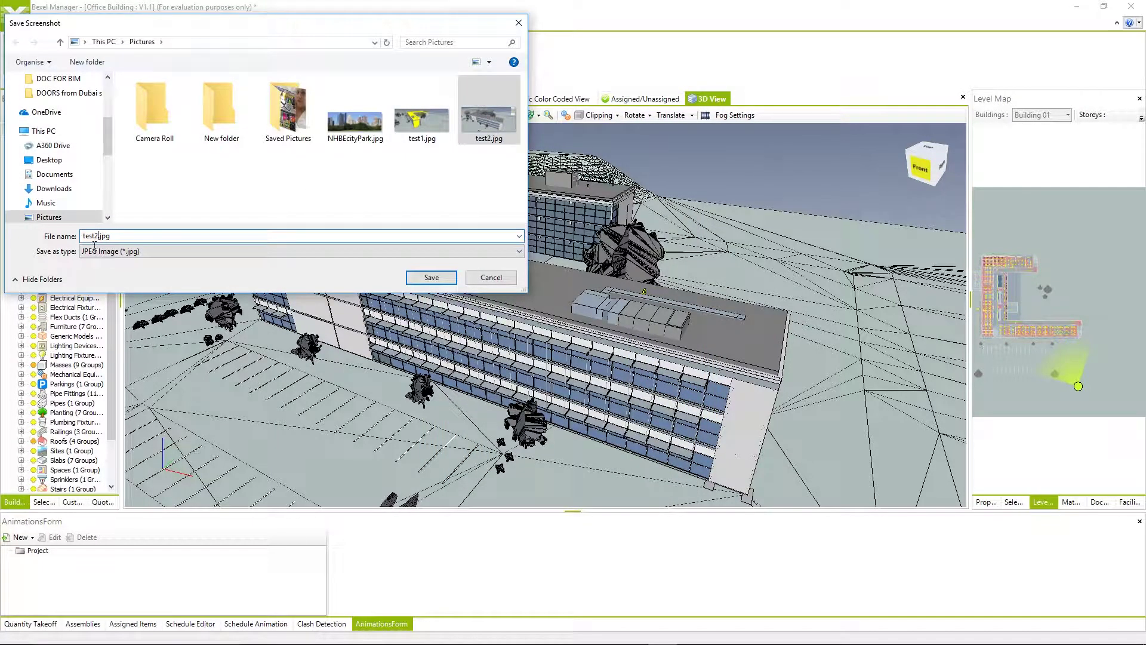
{"action": "key", "text": "BackSpace"}
{"action": "type", "text": "3"}
{"action": "left_click", "coordinate": [430, 278]}
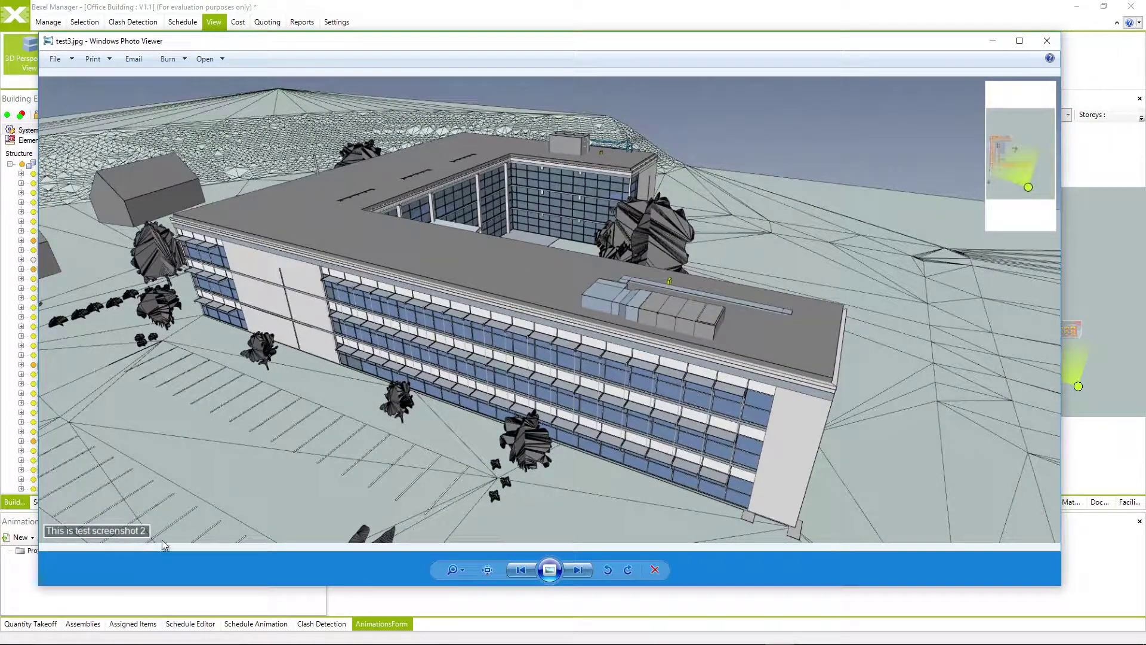
{"action": "left_click", "coordinate": [1039, 46]}
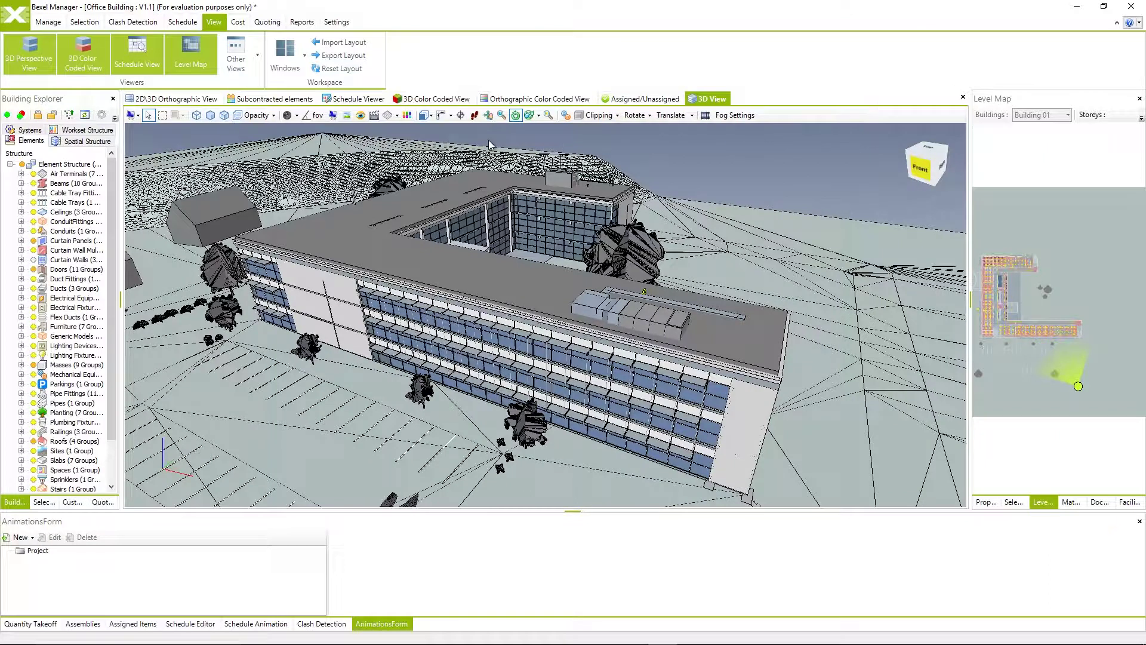